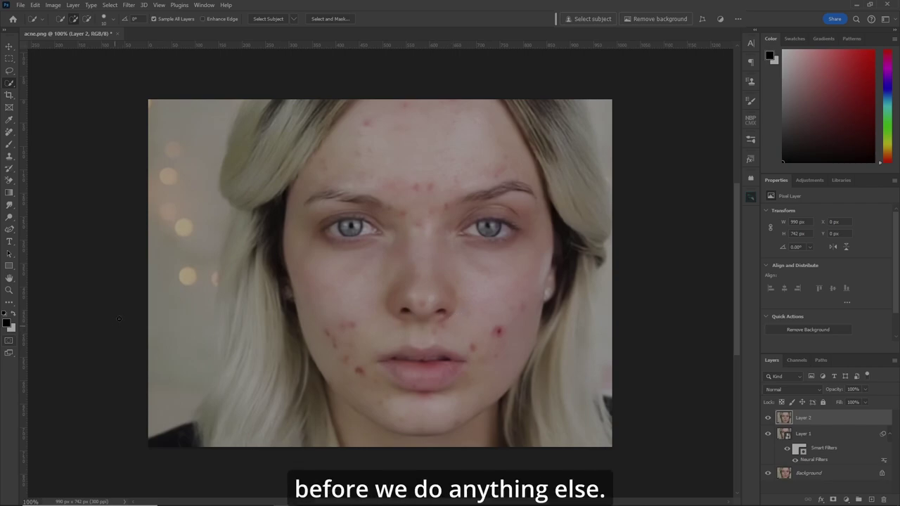
Turn on Quick Mask mode for Layer 2 of acne.png.
left_click(9, 341)
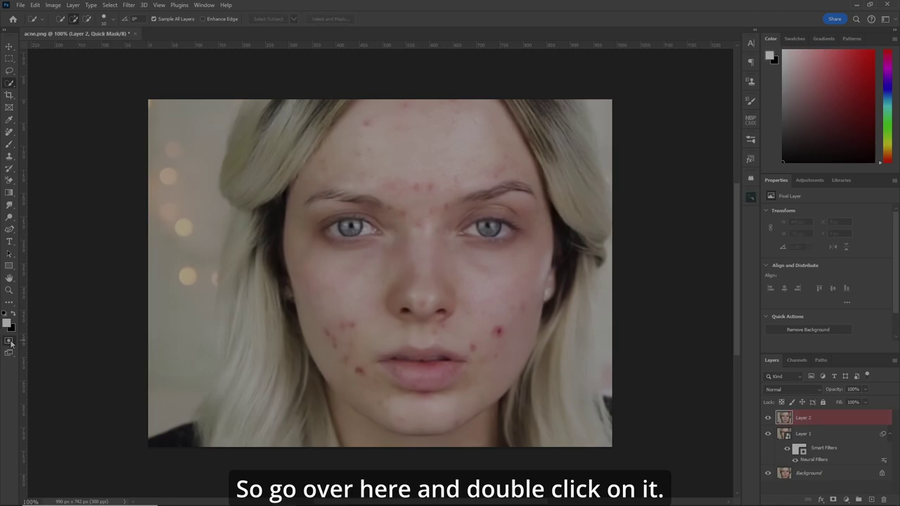
Make the quick mask colour indicate Selected Areas at 30% opacity.
double_click(9, 342)
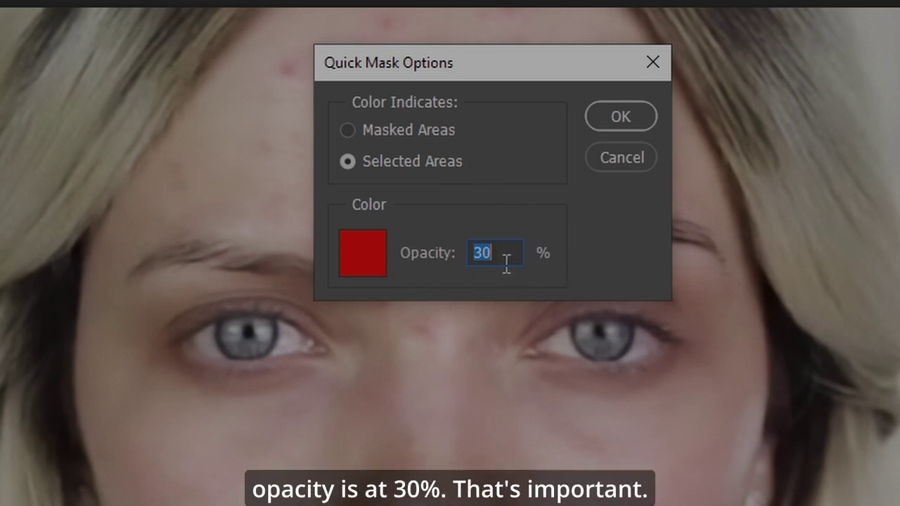
left_click(619, 112)
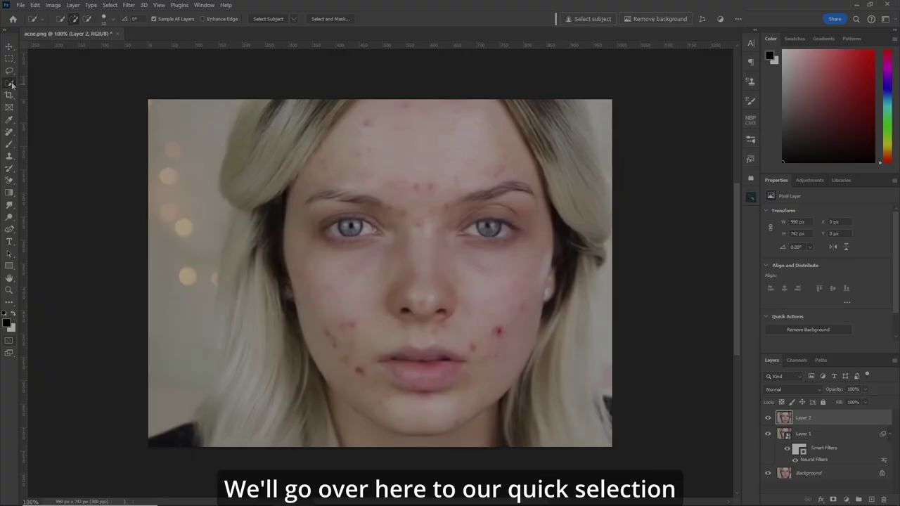
Quick-select the face, then subtract the top hairline, right jaw and under-chin areas.
right_click(11, 85)
left_click(50, 88)
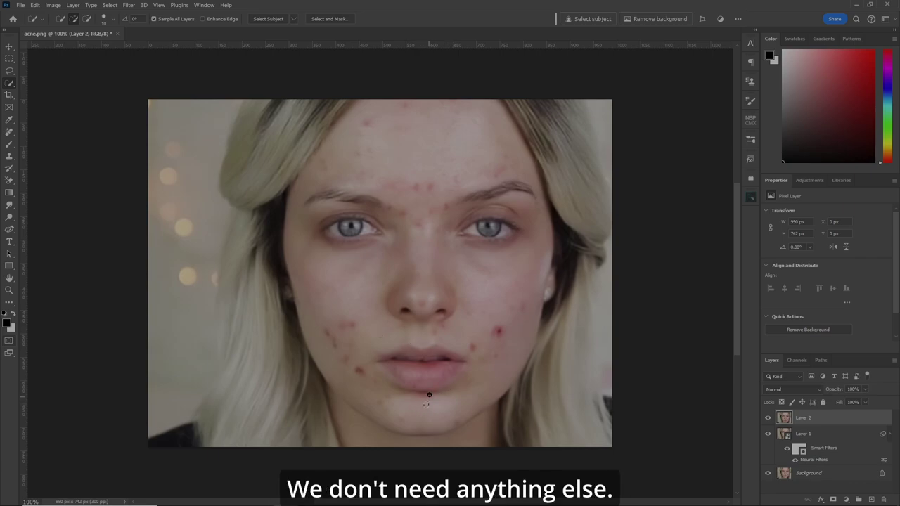
mouse_move(444, 271)
left_mouse_down()
mouse_move(446, 217)
mouse_move(450, 169)
left_mouse_up()
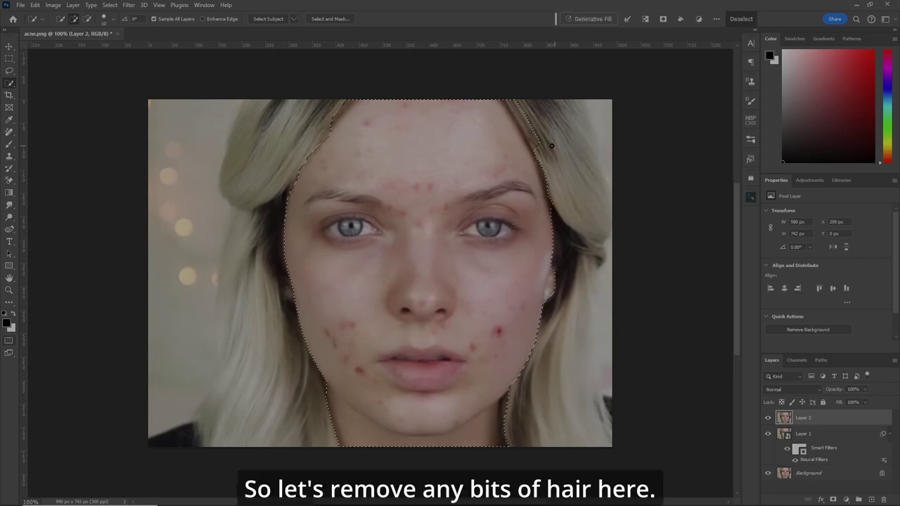
key("alt")
left_click(339, 110)
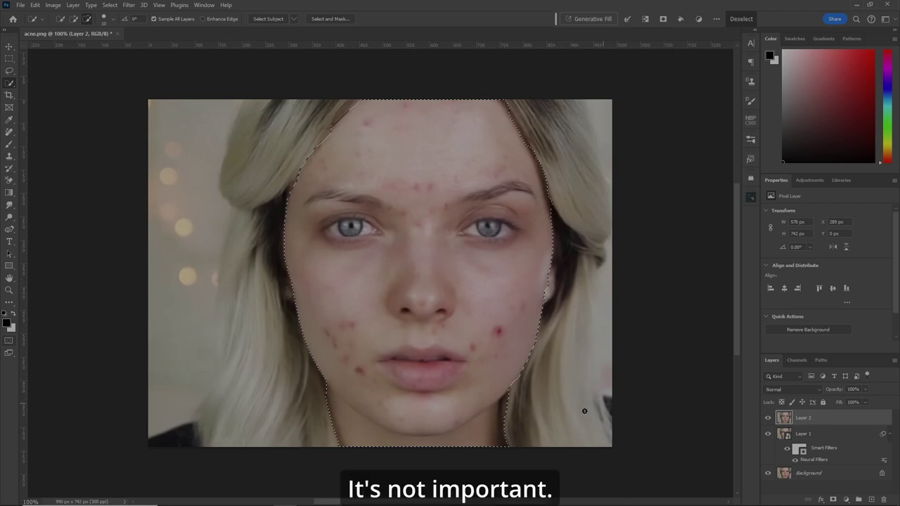
left_click_drag(518, 417, 448, 443)
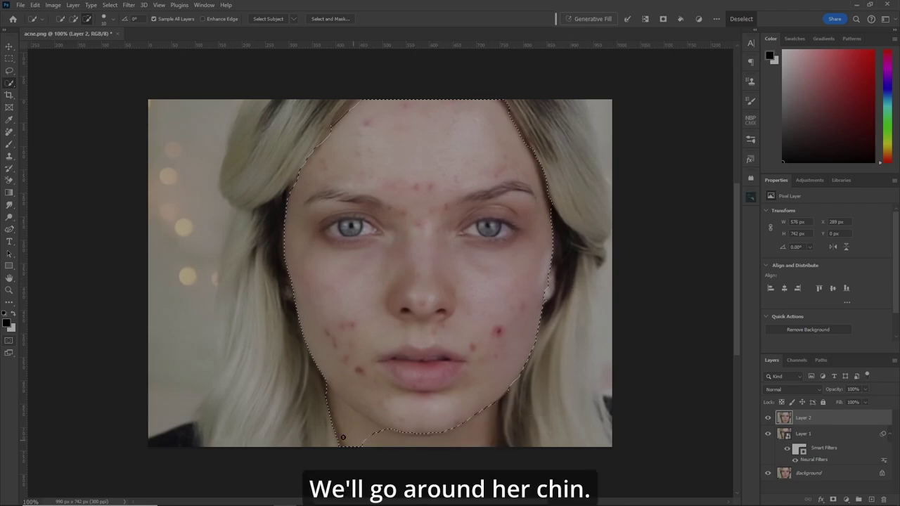
left_click_drag(342, 436, 309, 400)
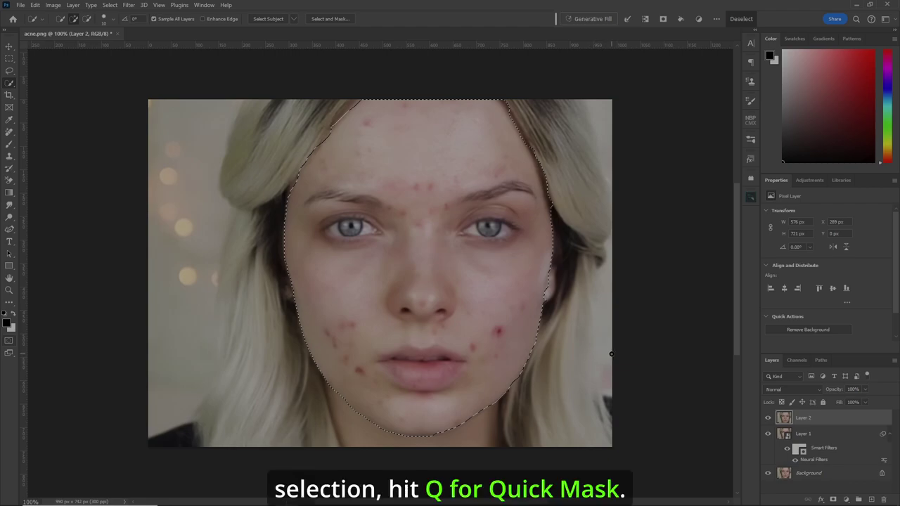
In Quick Mask, paint out the eyes, left eyebrow, nose tip and lips at 100% flow.
key("q")
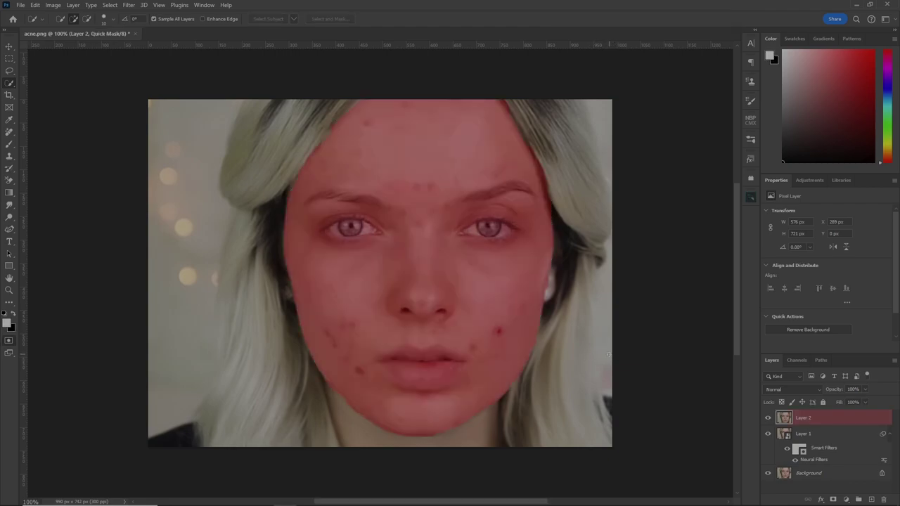
key("b")
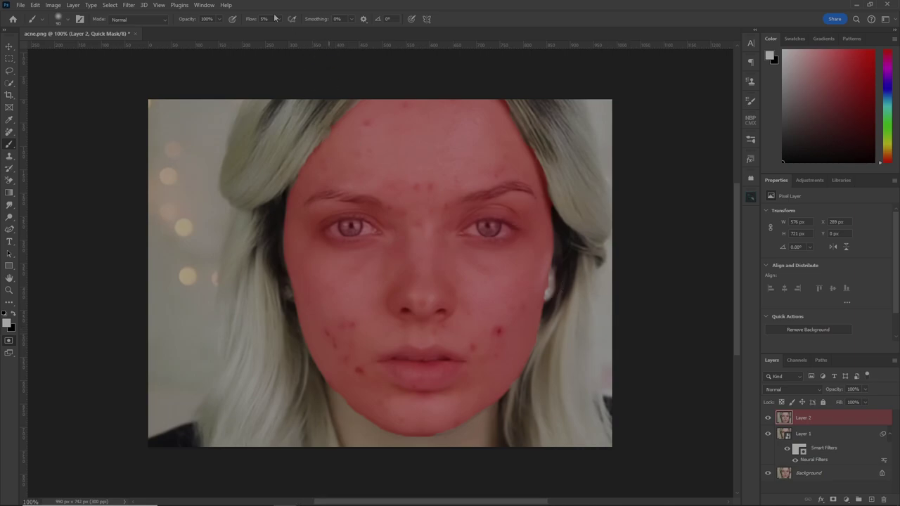
left_click_drag(251, 20, 295, 26)
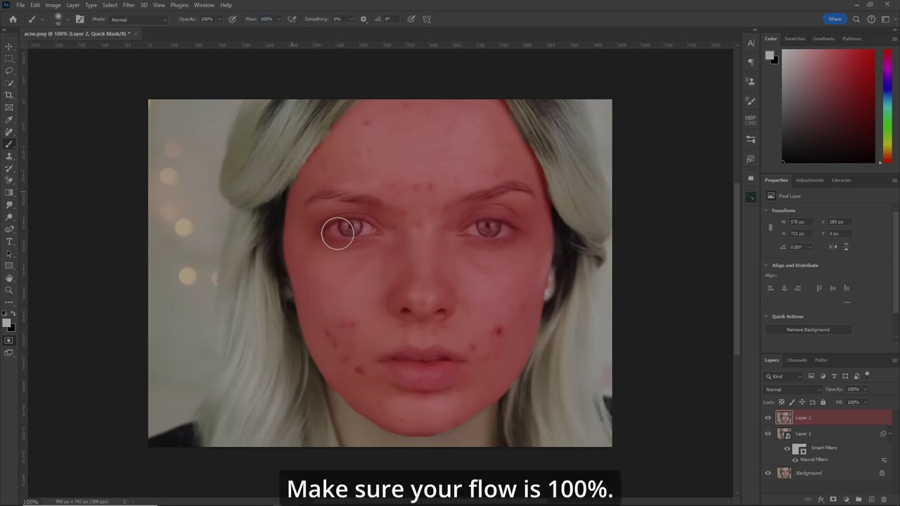
mouse_move(352, 226)
left_mouse_down()
mouse_move(340, 224)
mouse_move(367, 226)
mouse_move(333, 232)
mouse_move(369, 236)
left_mouse_up()
left_click_drag(368, 205, 309, 204)
mouse_move(526, 223)
left_mouse_down()
mouse_move(486, 217)
mouse_move(499, 229)
mouse_move(463, 229)
mouse_move(508, 227)
mouse_move(478, 197)
mouse_move(533, 196)
left_mouse_up()
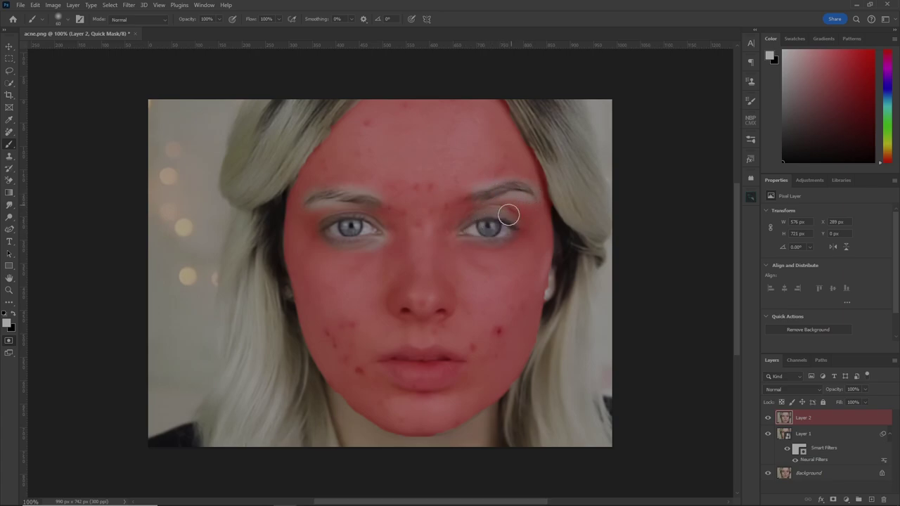
left_click_drag(439, 312, 401, 309)
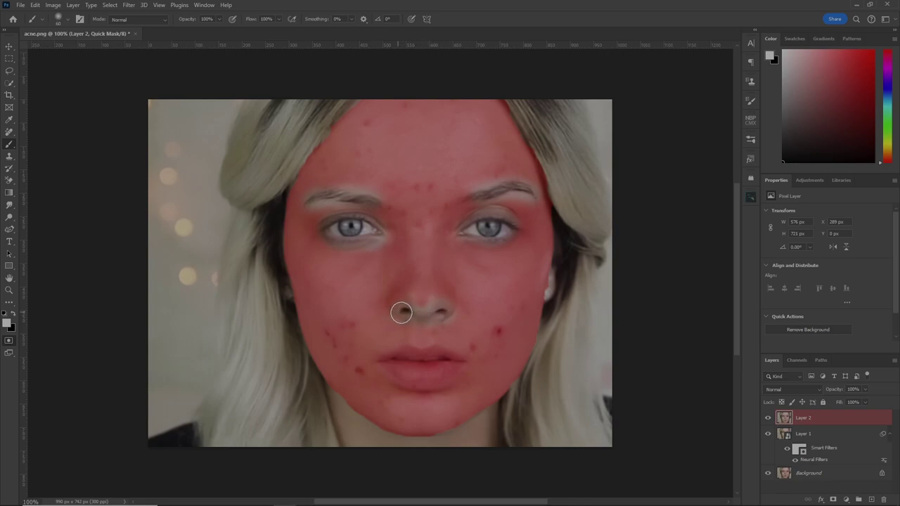
mouse_move(389, 363)
left_mouse_down()
mouse_move(436, 353)
mouse_move(455, 367)
mouse_move(433, 382)
mouse_move(398, 378)
left_mouse_up()
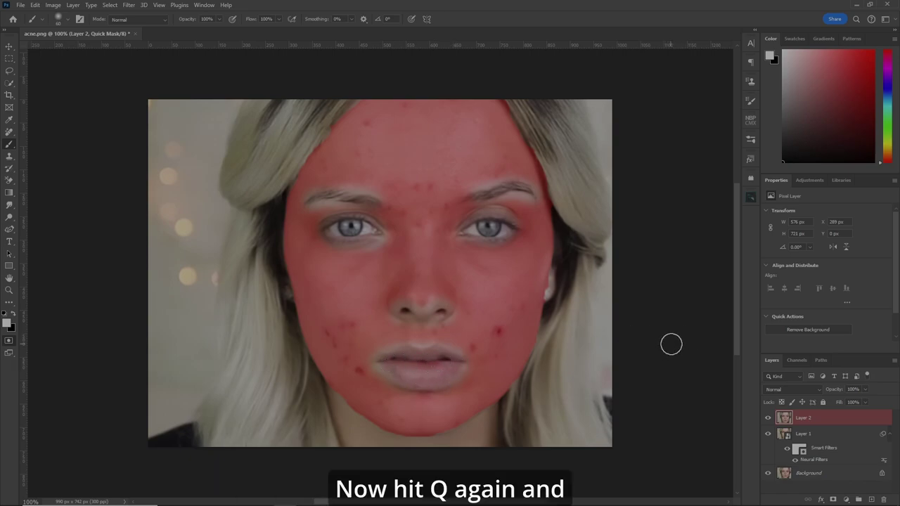
key("q")
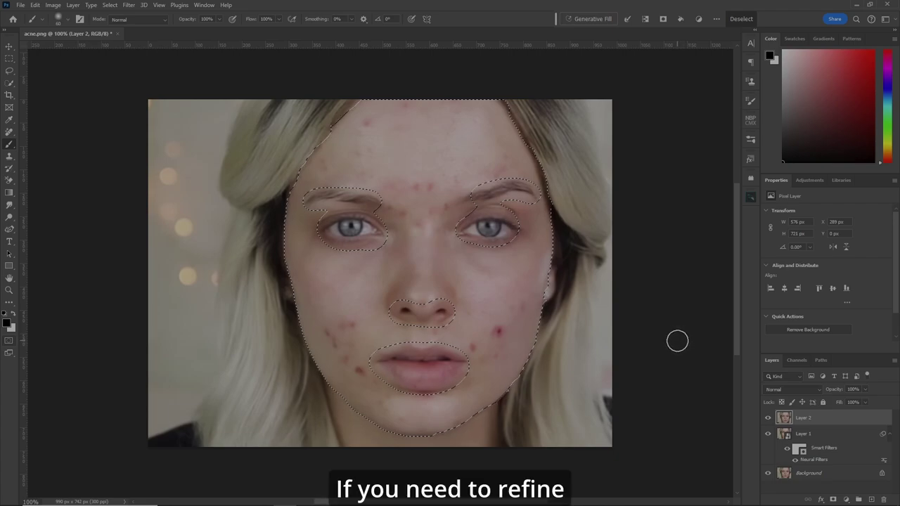
key("q")
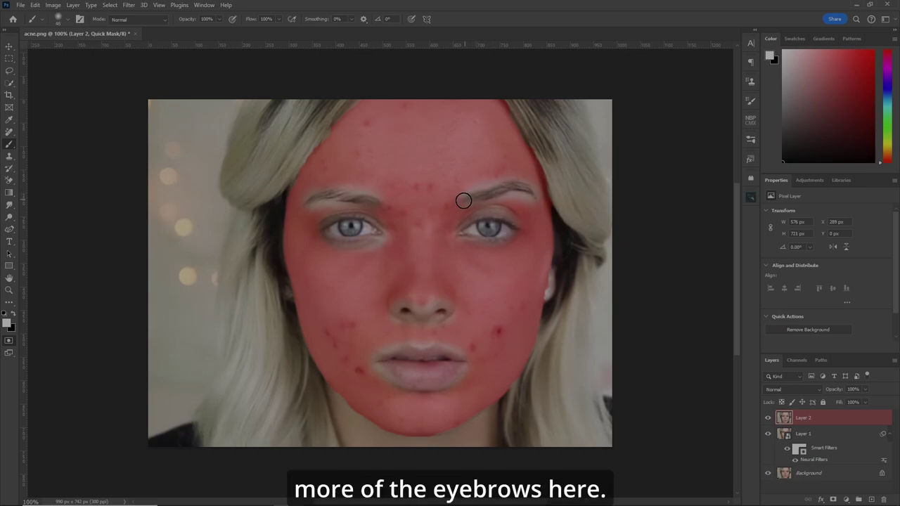
key("q")
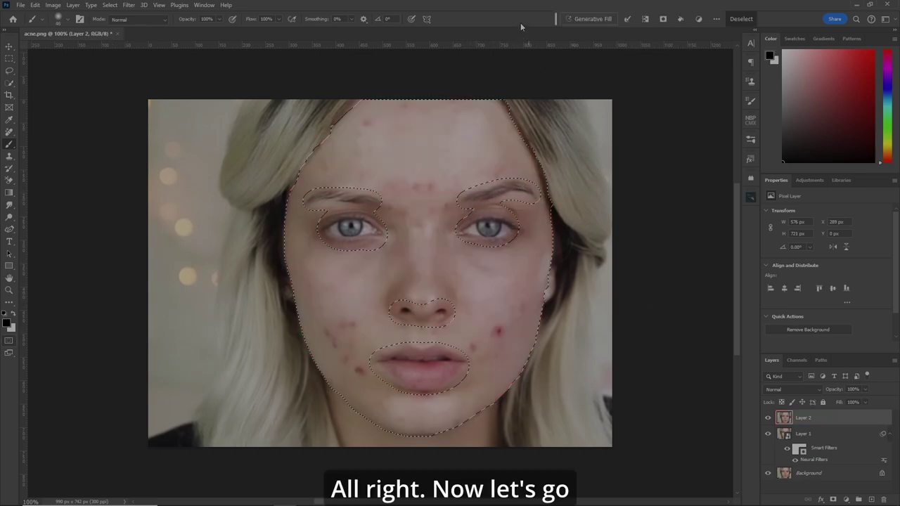
Generative Fill the face selection with the prompt 'smooth skin, skin toning'.
left_click(587, 19)
type("smooth ")
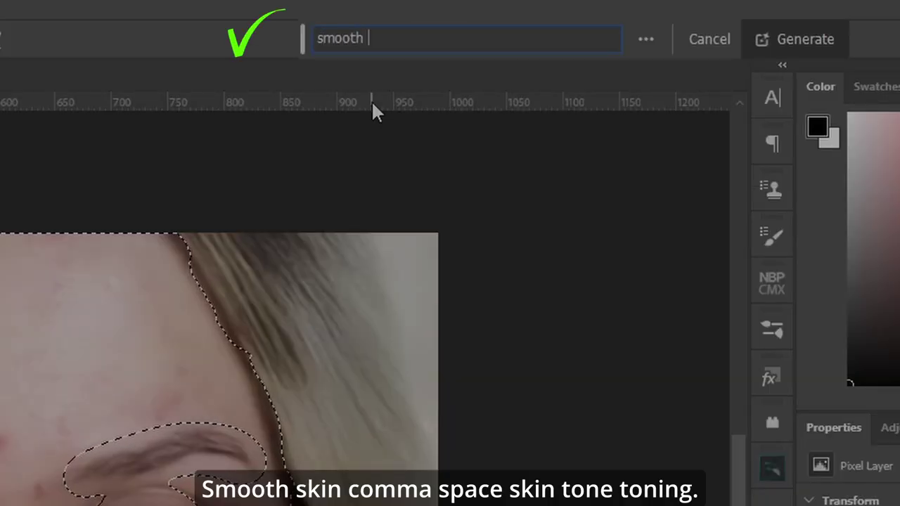
type("skin")
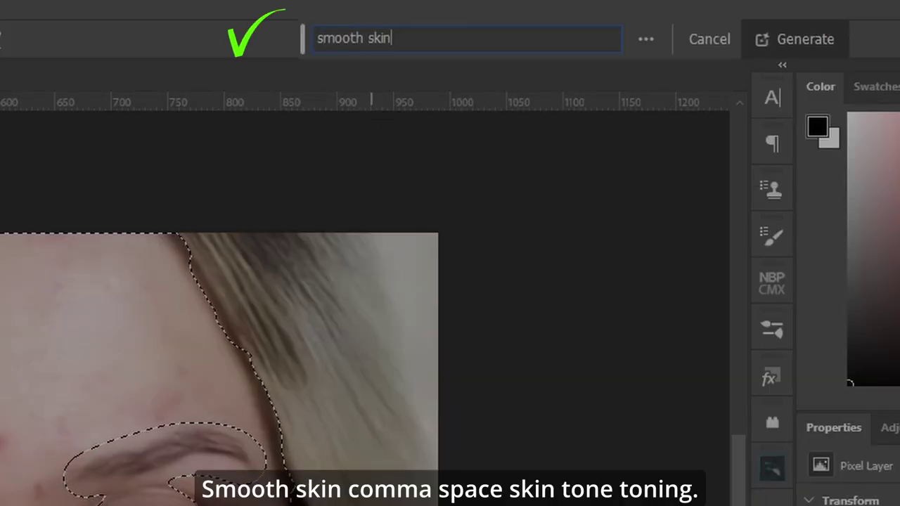
type(", s")
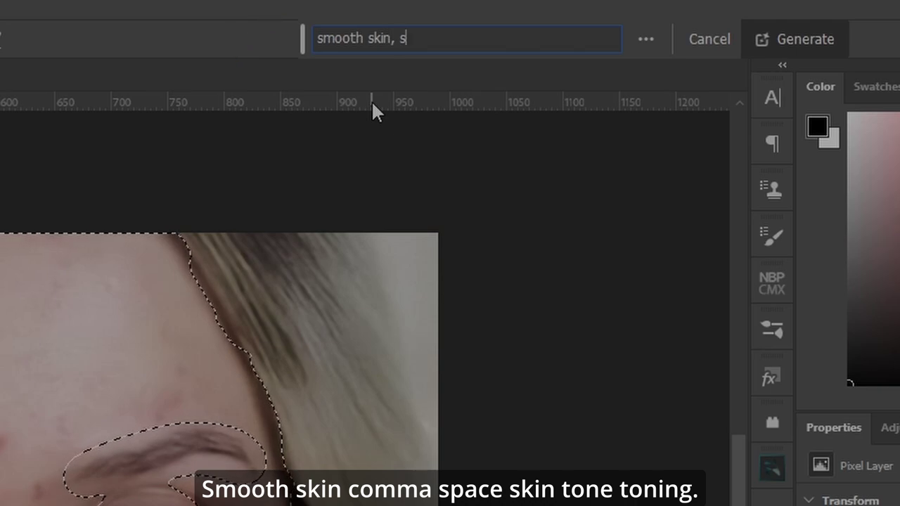
type("kin toning")
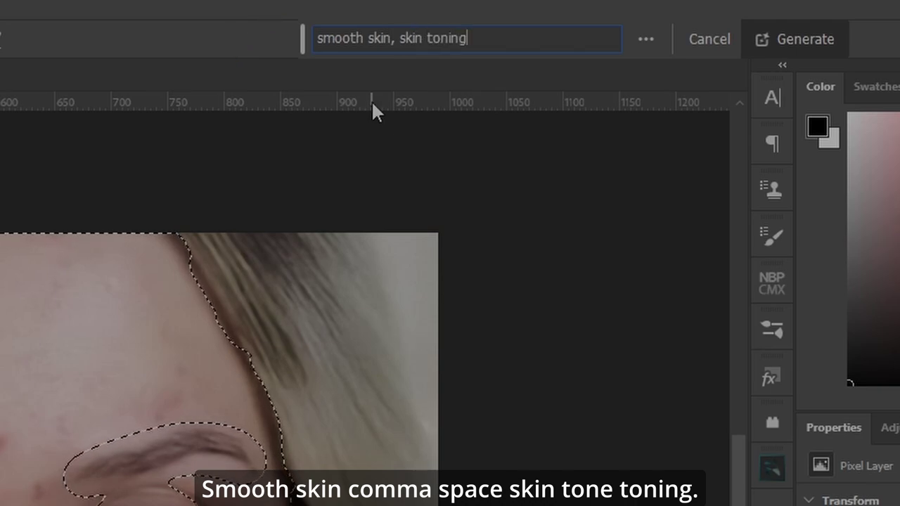
key("Return")
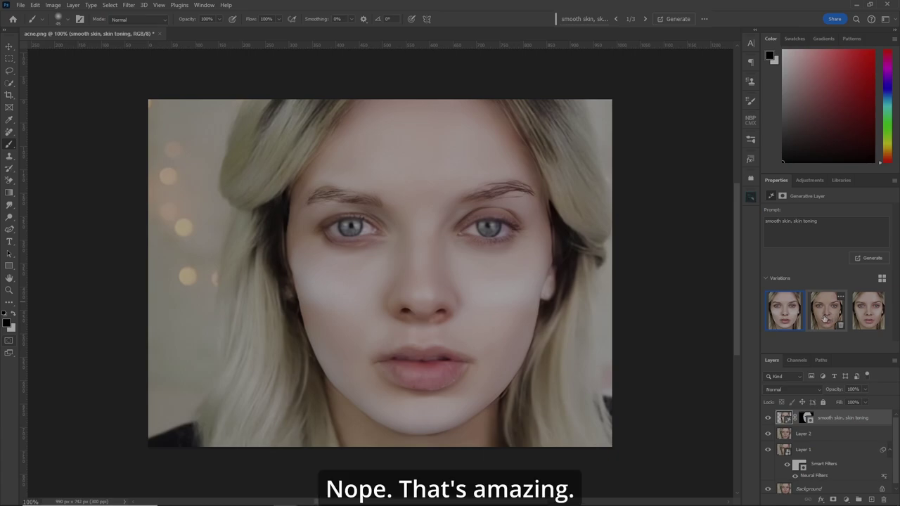
Keep the second generated variation, delete the other two, and target the layer mask.
left_click(828, 320)
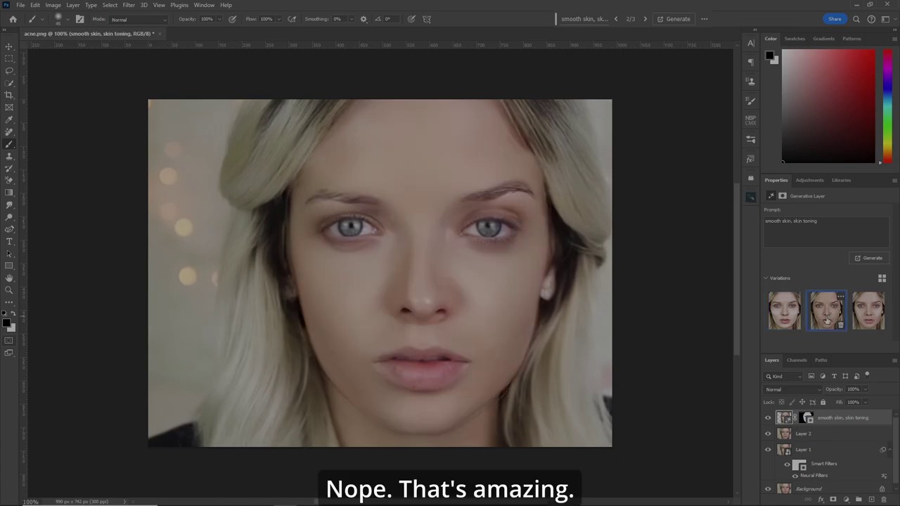
left_click(872, 317)
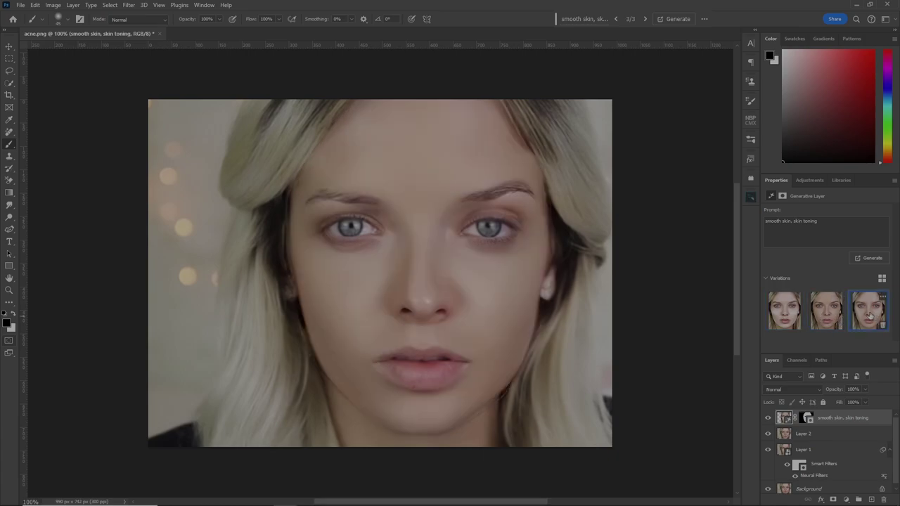
left_click(828, 316)
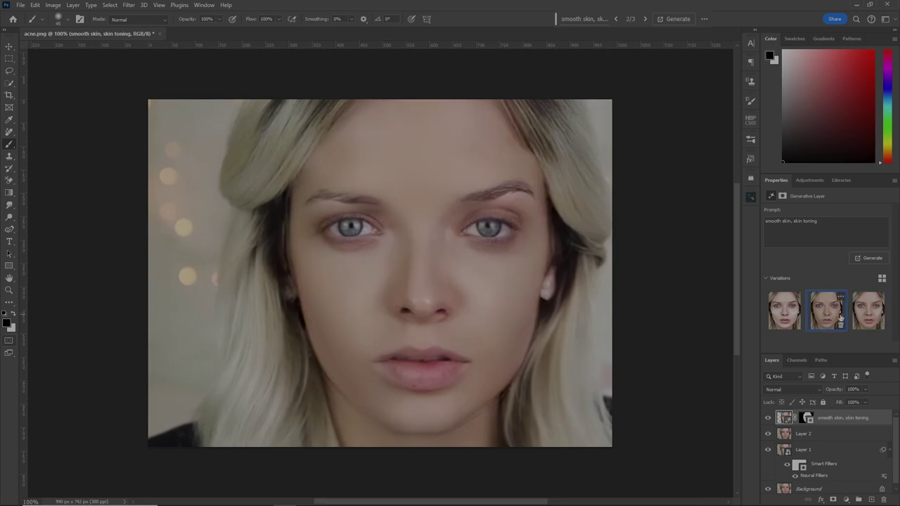
left_click(883, 328)
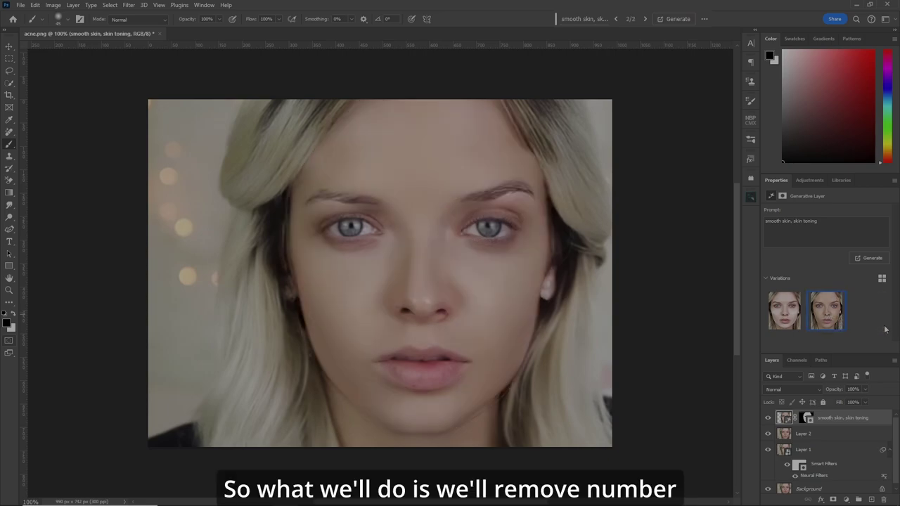
left_click(796, 328)
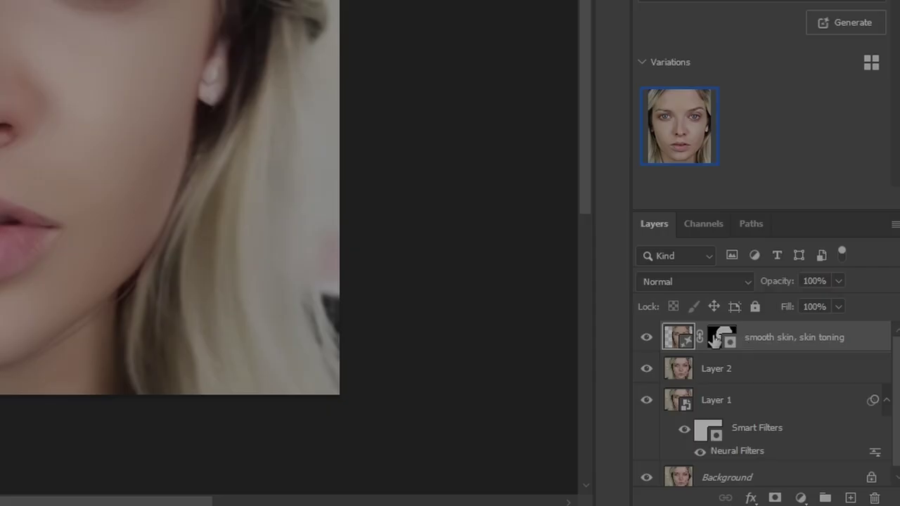
left_click(802, 420)
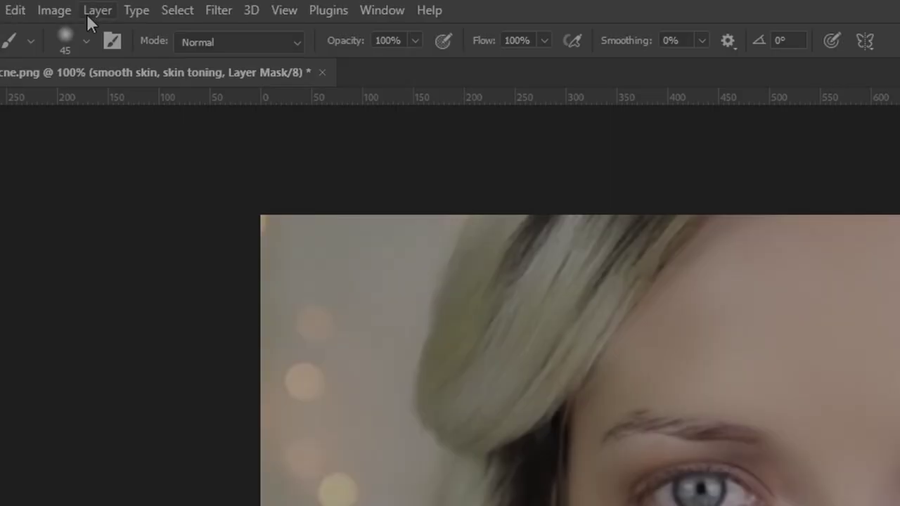
Apply Image from acne.png, merged, Multiply at 100% onto the mask, then swap to white.
left_click(54, 10)
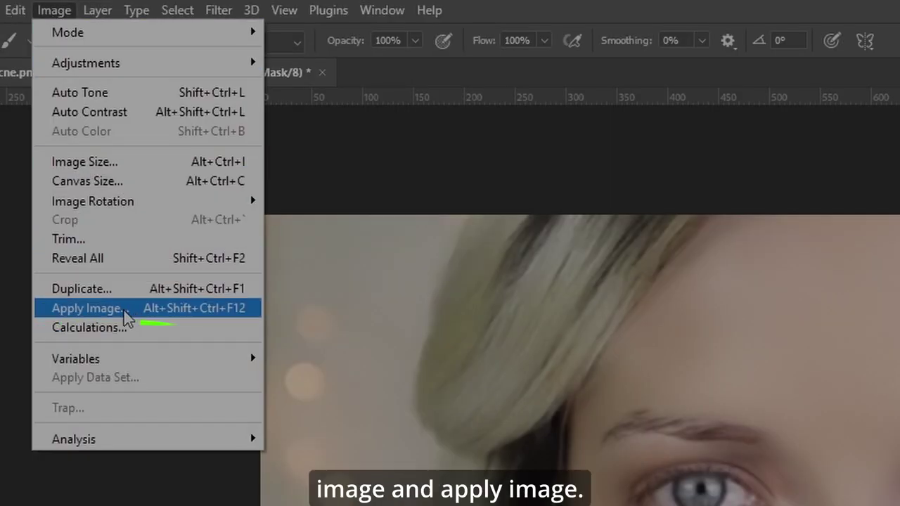
key("Escape")
key("h")
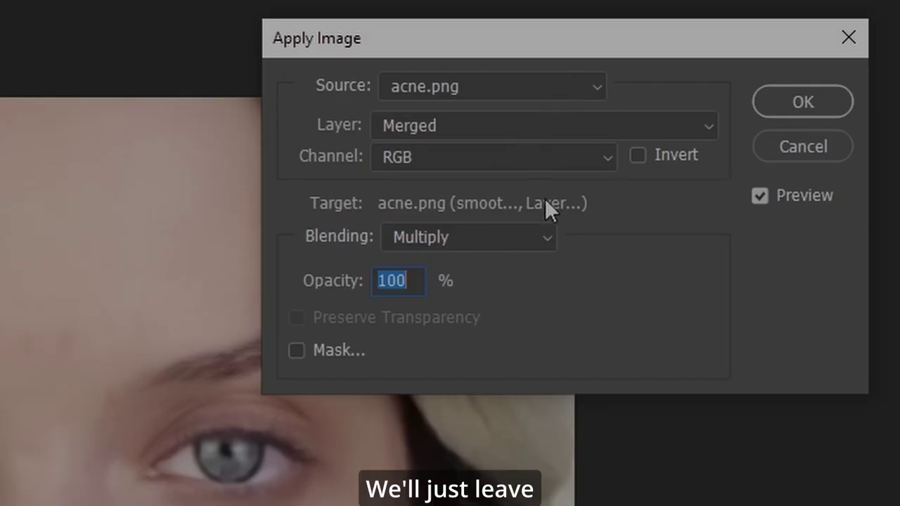
left_click(795, 100)
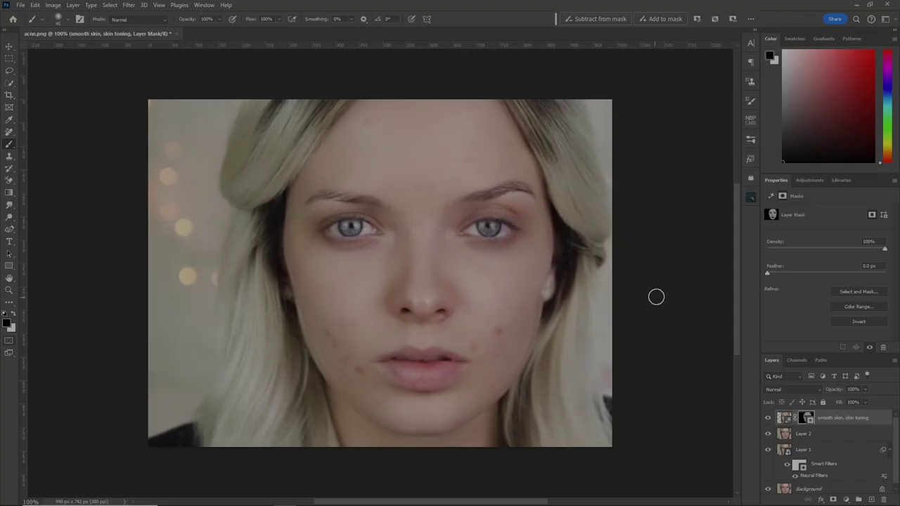
key("x")
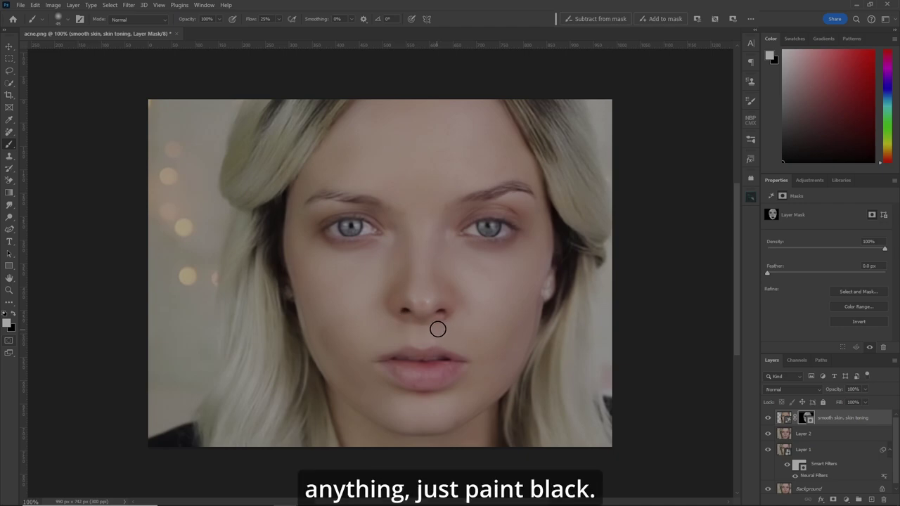
Swap the painting colour to black and zoom in on the nose and mouth.
key("x")
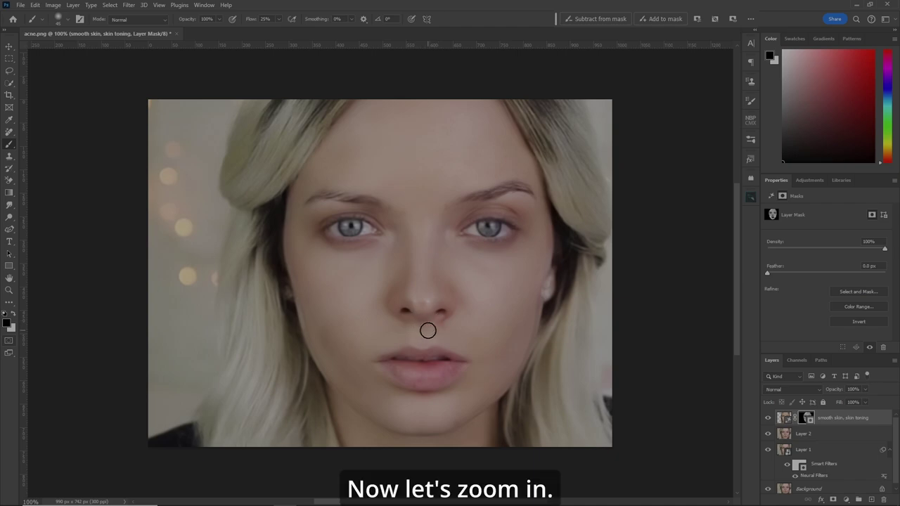
key("ctrl+plus")
key("ctrl+plus")
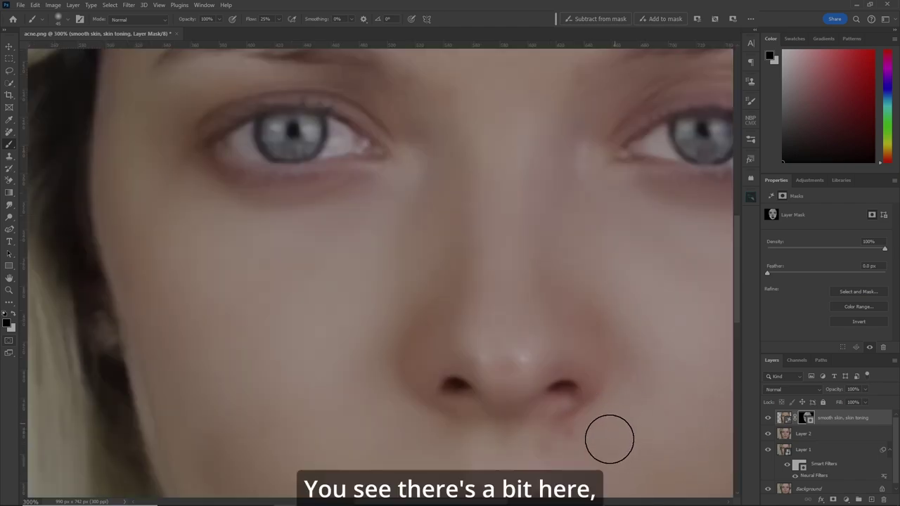
Shrink the brush and paint white on the mask beside the nose.
key("bracketleft")
key("bracketleft")
key("bracketleft")
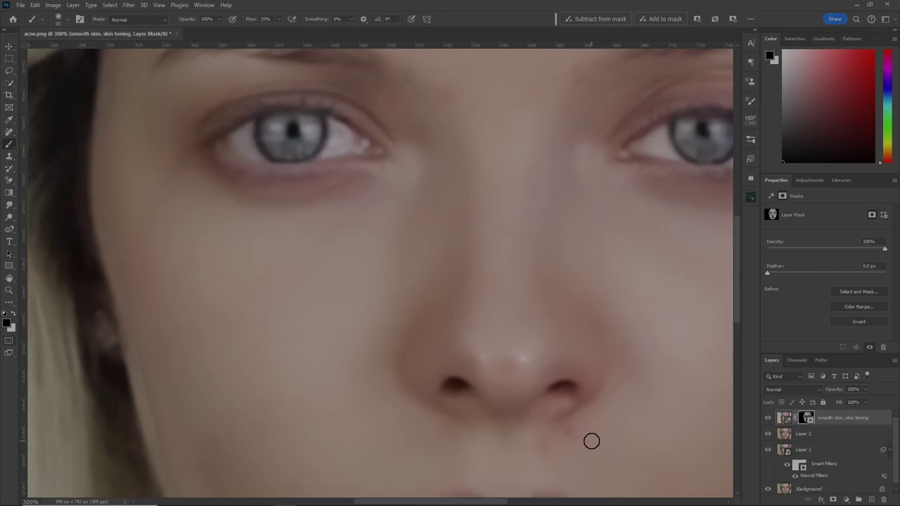
key("x")
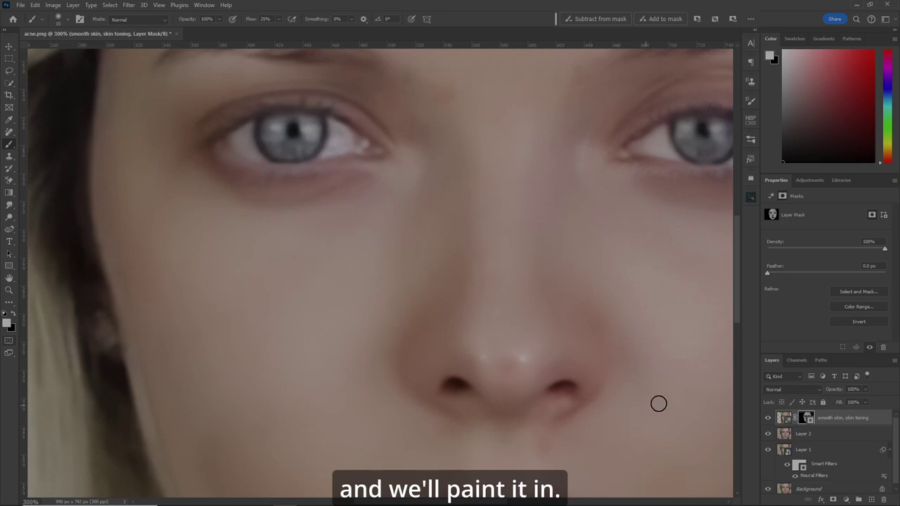
left_click_drag(735, 291, 742, 375)
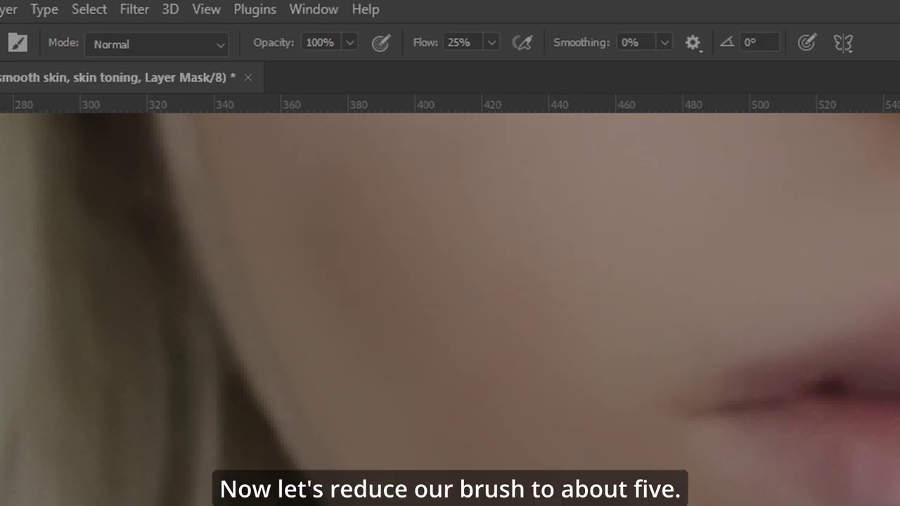
Set brush flow to 5% and paint black along the chin with a size-25 brush.
left_click(475, 43)
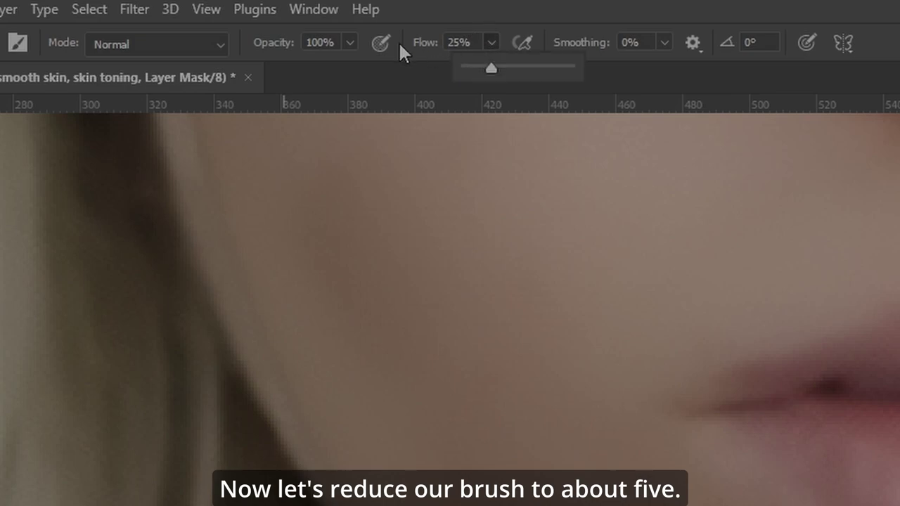
left_click(468, 40)
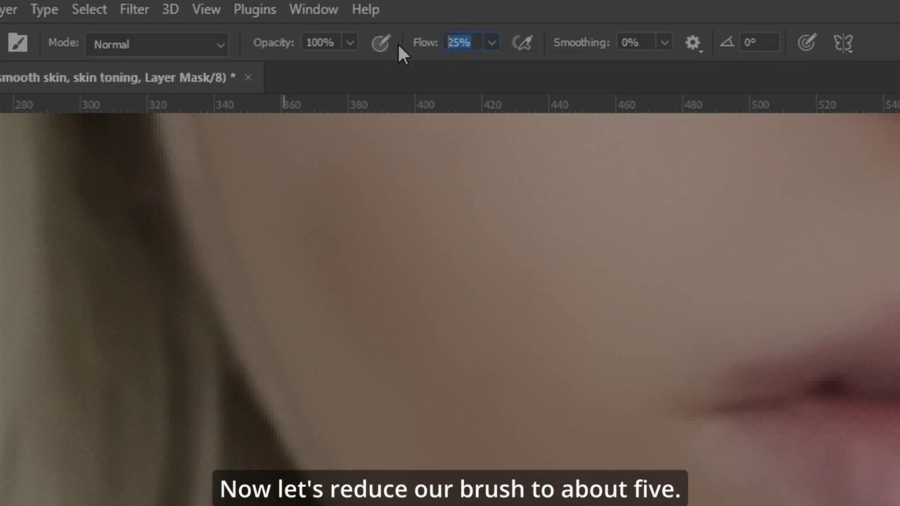
type("5")
key("Return")
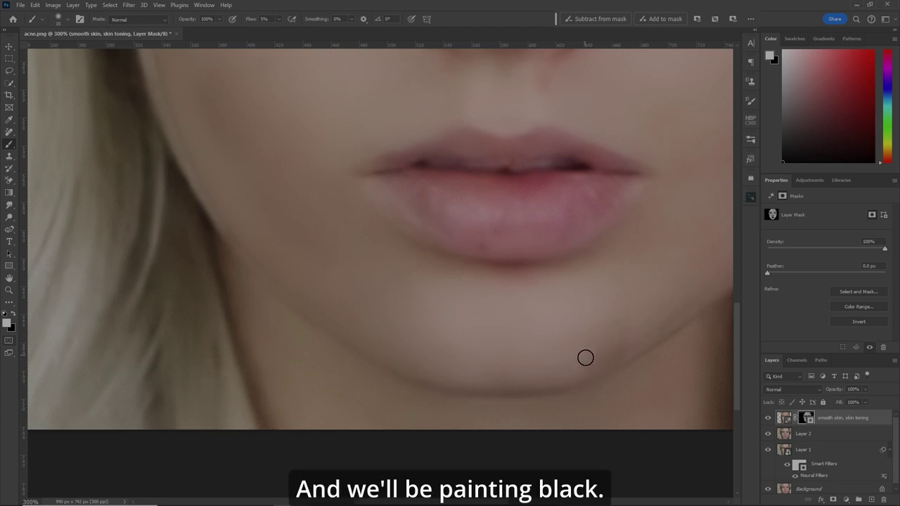
key("x")
key("bracketright")
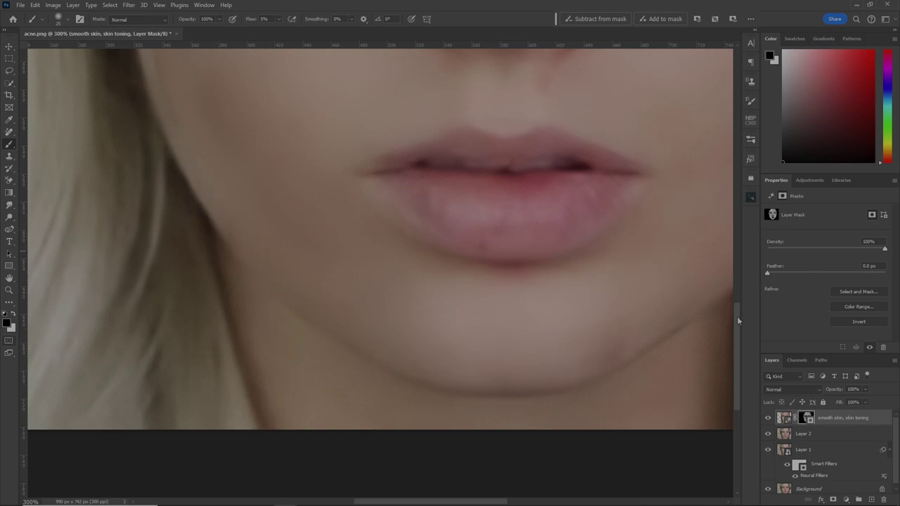
left_click_drag(737, 316, 736, 263)
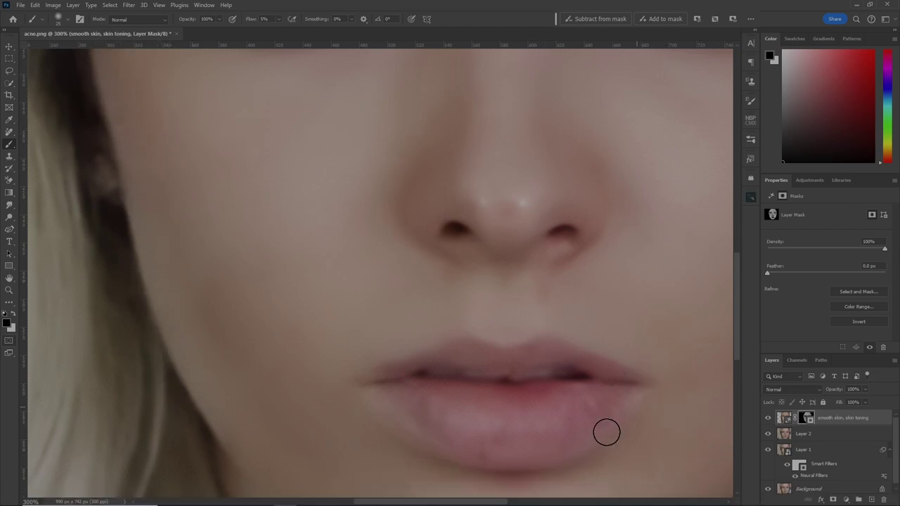
Zoom out, toggle the 'smooth skin, skin toning' layer off and on, then swap to white.
scroll(605, 432, "down", 3)
scroll(605, 432, "right", 5)
scroll(611, 301, "up", 5)
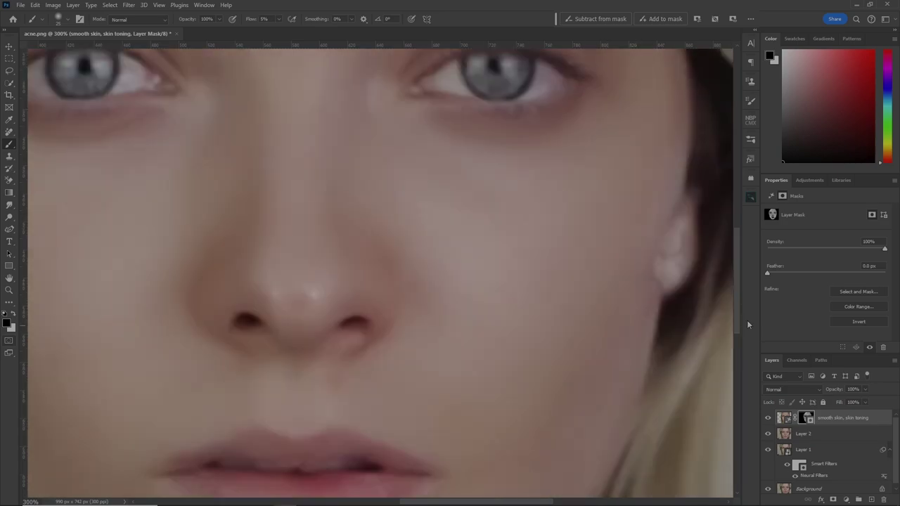
scroll(674, 335, "down", 5)
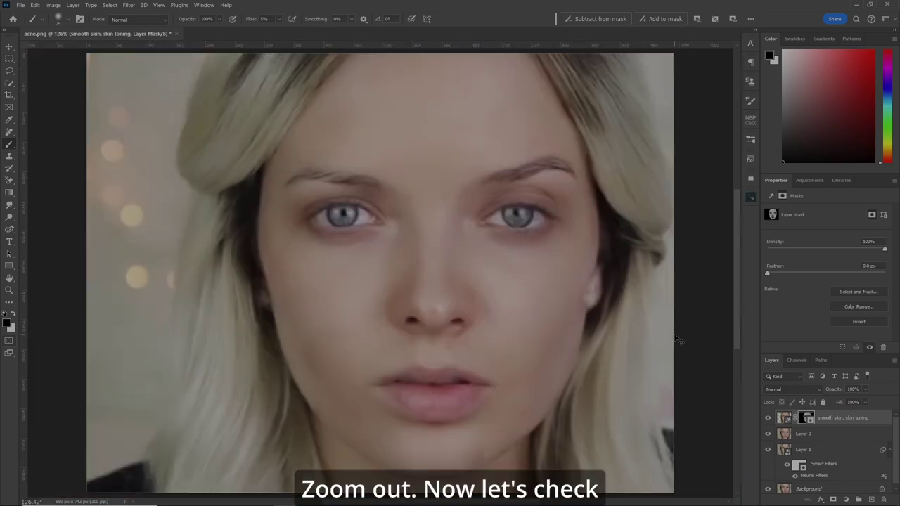
left_click(767, 419)
left_click(768, 419)
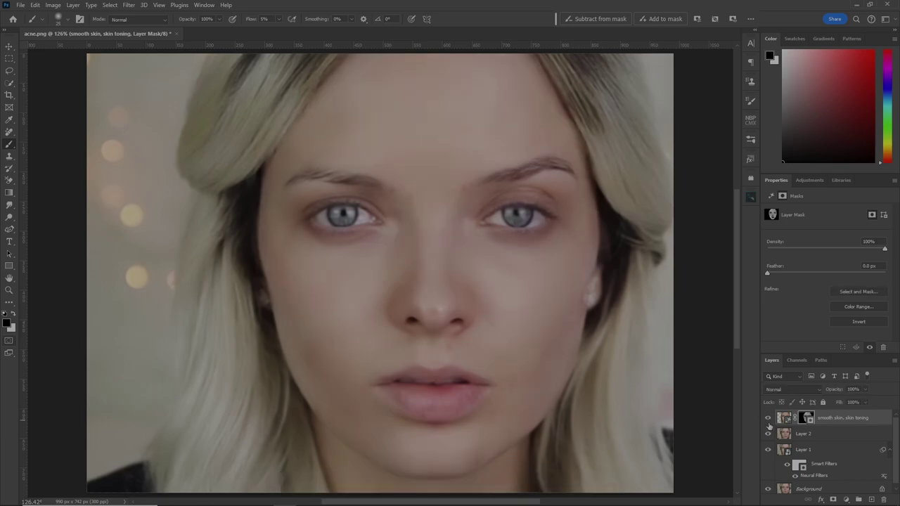
key("x")
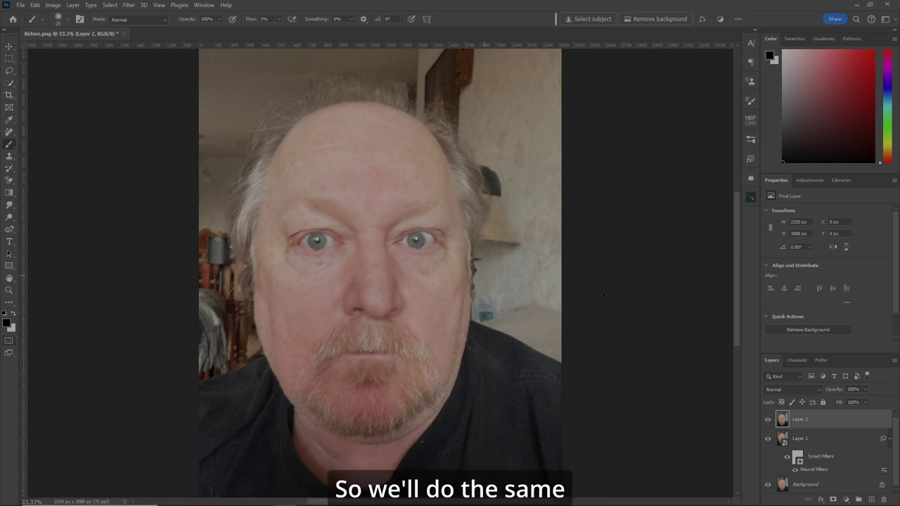
Quick-select the man's face, then subtract along the right cheek and jaw edge.
left_click_drag(10, 82, 58, 95)
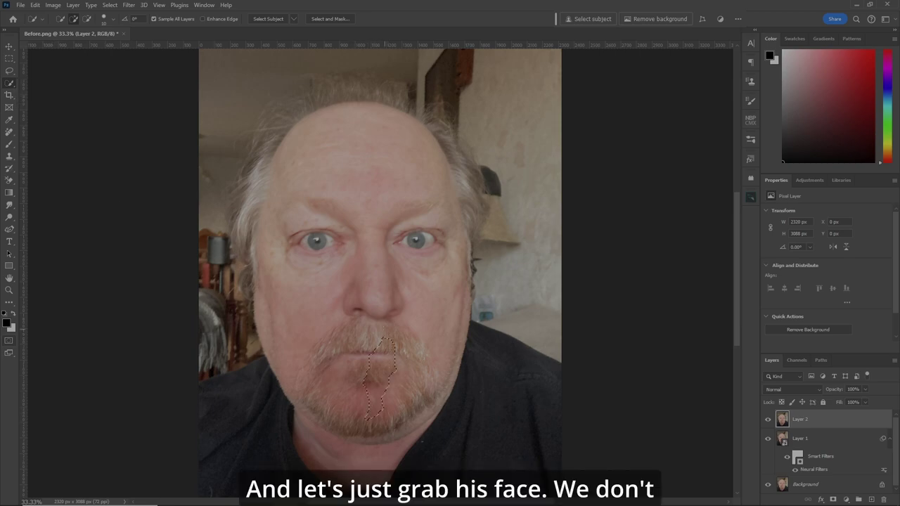
mouse_move(393, 292)
left_mouse_down()
mouse_move(391, 232)
mouse_move(241, 208)
left_mouse_up()
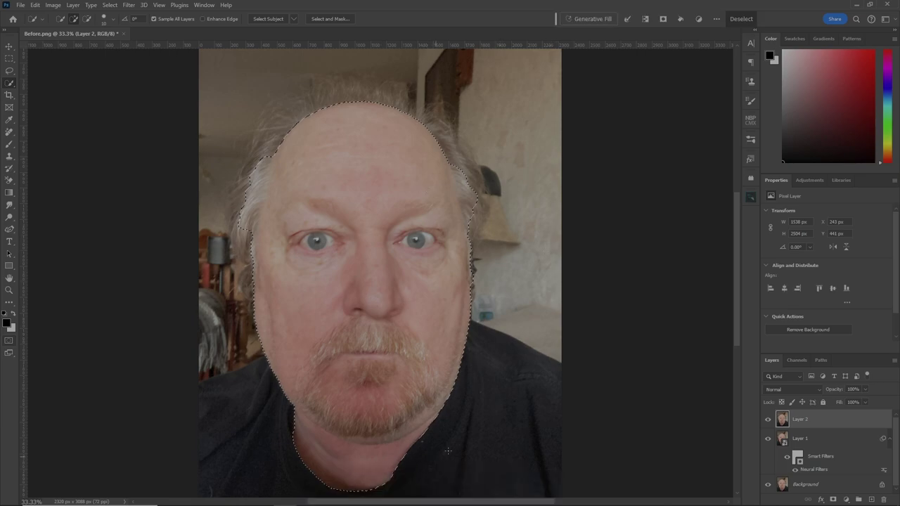
key("alt")
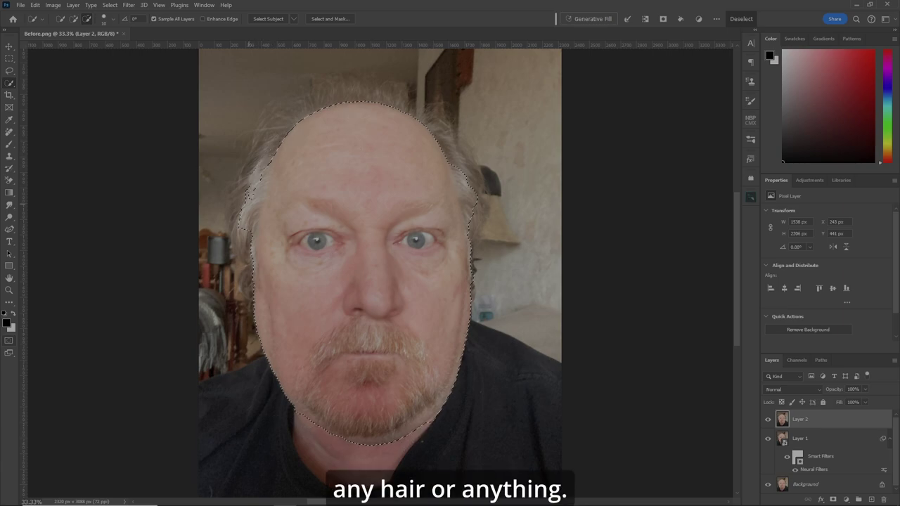
mouse_move(474, 211)
left_mouse_down()
mouse_move(467, 330)
mouse_move(441, 401)
left_mouse_up()
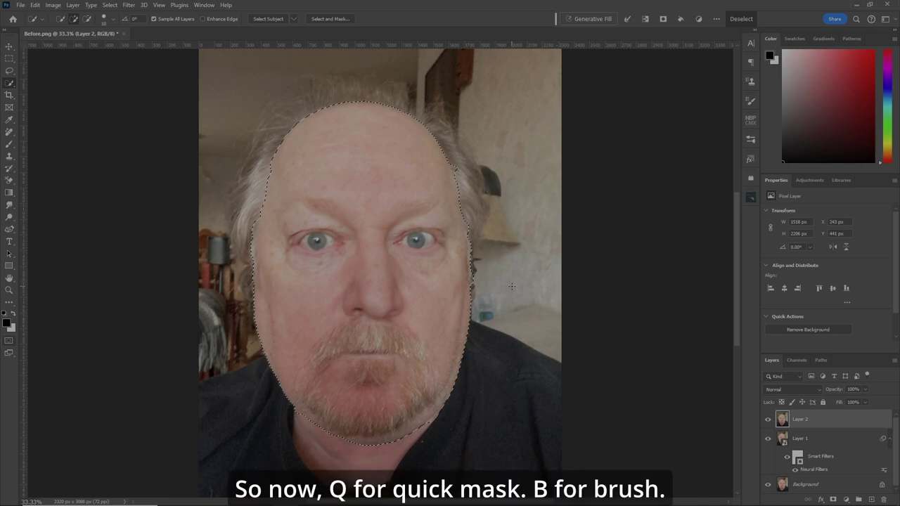
In Quick Mask, brush the left eye and both eyebrows out of the face mask.
key("q")
key("b")
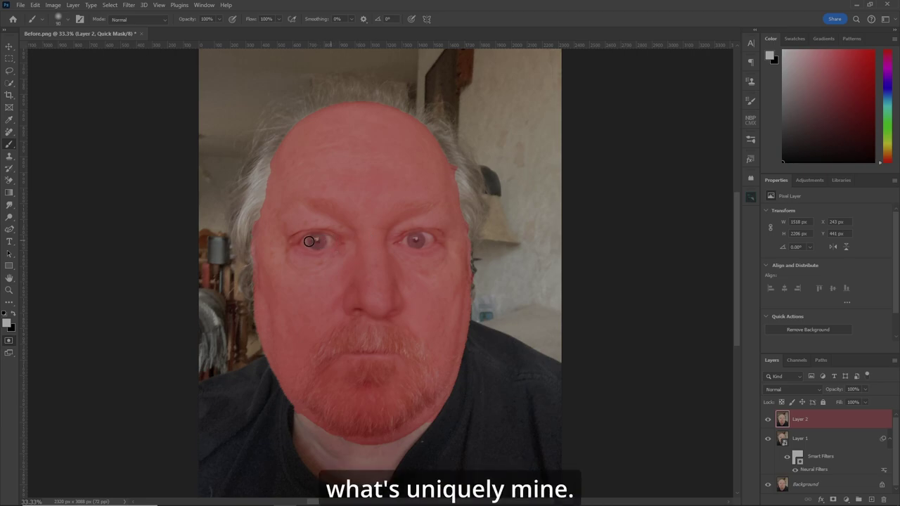
mouse_move(321, 243)
left_mouse_down()
mouse_move(302, 239)
mouse_move(331, 244)
mouse_move(300, 243)
left_mouse_up()
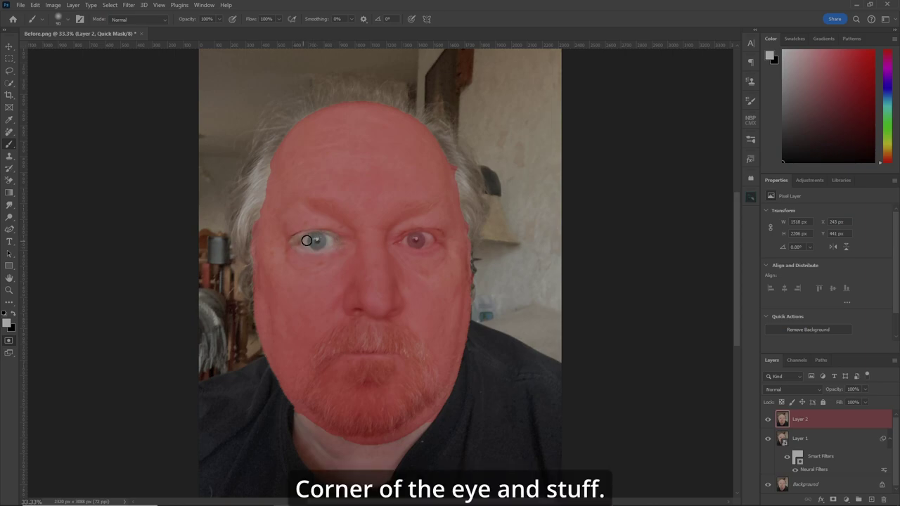
left_click_drag(332, 206, 296, 200)
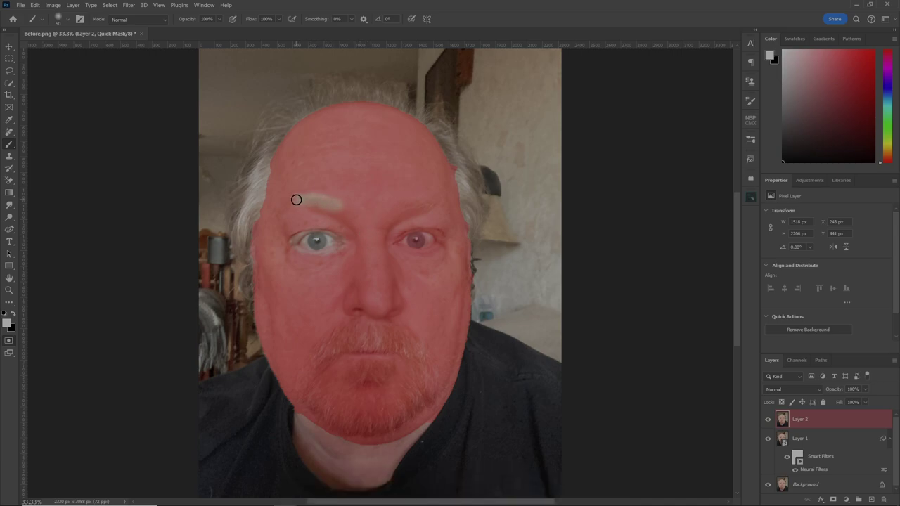
mouse_move(399, 208)
left_mouse_down()
mouse_move(439, 201)
mouse_move(398, 210)
mouse_move(419, 243)
mouse_move(396, 243)
mouse_move(418, 234)
mouse_move(434, 242)
mouse_move(403, 243)
mouse_move(434, 244)
mouse_move(423, 235)
mouse_move(396, 242)
mouse_move(423, 246)
left_mouse_up()
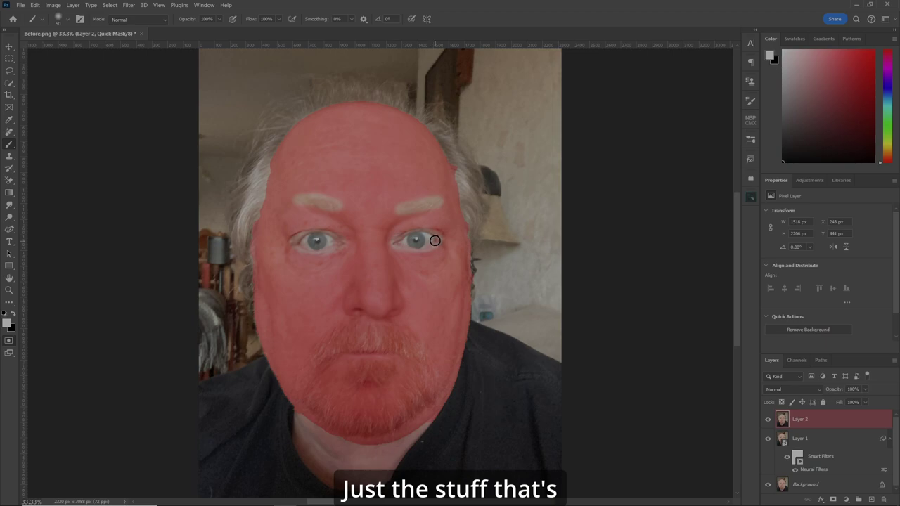
Clear the nostrils and, with a 200 brush, the mustache and beard, then exit Quick Mask.
mouse_move(357, 309)
left_mouse_down()
mouse_move(351, 311)
mouse_move(394, 311)
left_mouse_up()
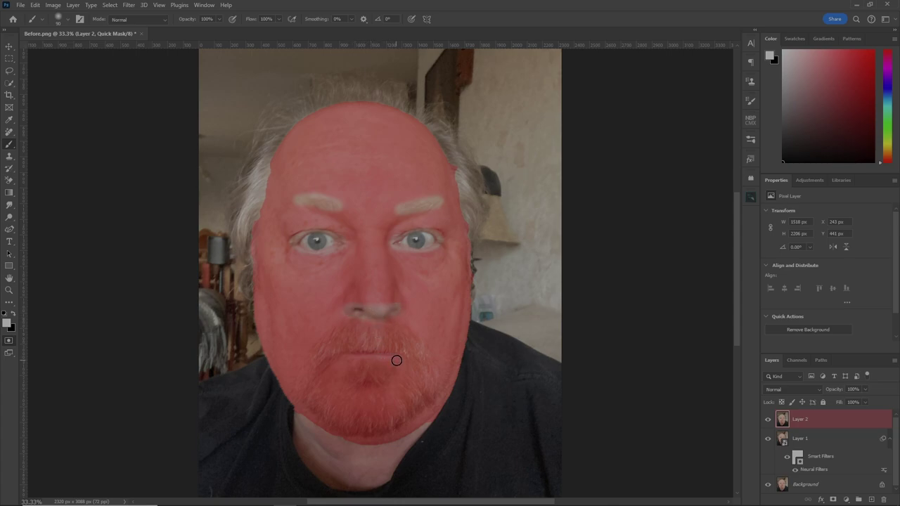
key("bracketright")
key("bracketright")
key("bracketright")
key("bracketright")
key("bracketright")
mouse_move(376, 335)
left_mouse_down()
mouse_move(349, 338)
mouse_move(355, 331)
mouse_move(327, 358)
mouse_move(311, 394)
mouse_move(329, 410)
mouse_move(378, 416)
mouse_move(328, 408)
mouse_move(341, 421)
mouse_move(372, 423)
mouse_move(351, 420)
mouse_move(414, 403)
mouse_move(396, 338)
mouse_move(386, 383)
mouse_move(357, 362)
mouse_move(346, 378)
mouse_move(412, 363)
left_mouse_up()
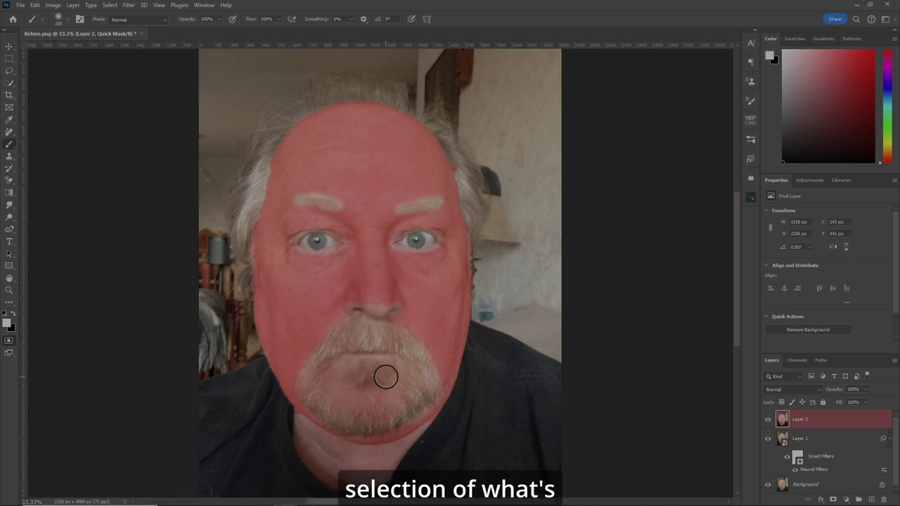
key("q")
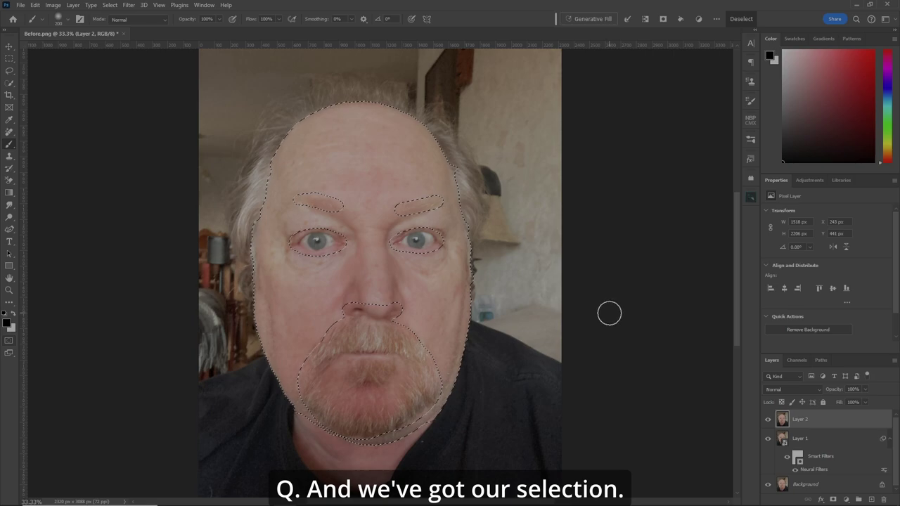
Run Generative Fill on the face selection with the prompt 'smooth skin, skin toning'.
left_click(590, 20)
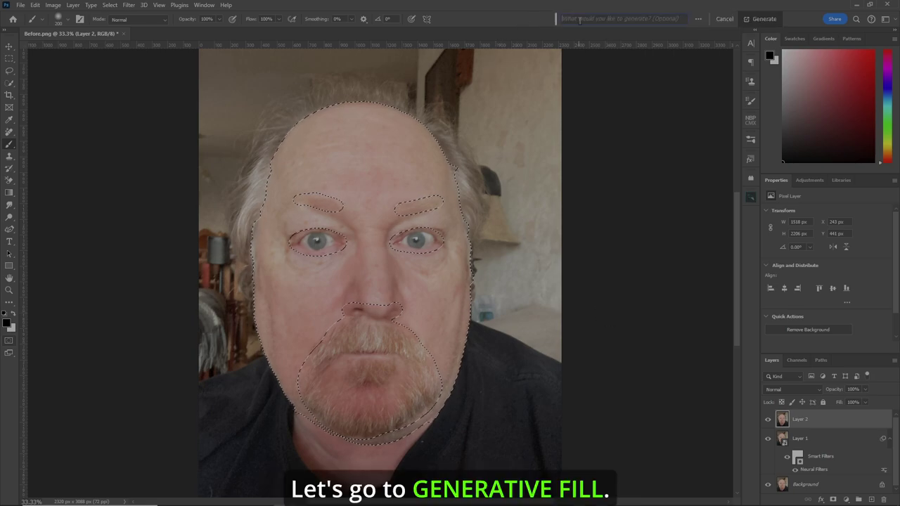
type("smooth")
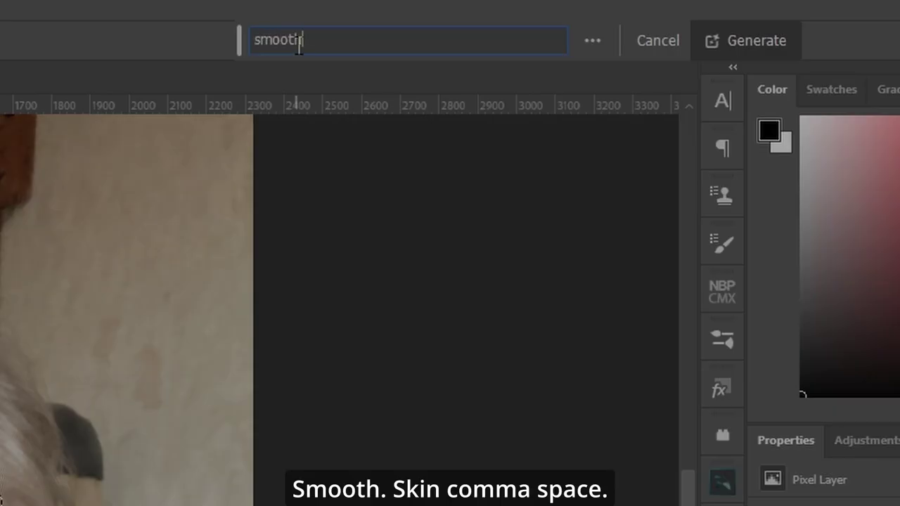
type(" skin, ski")
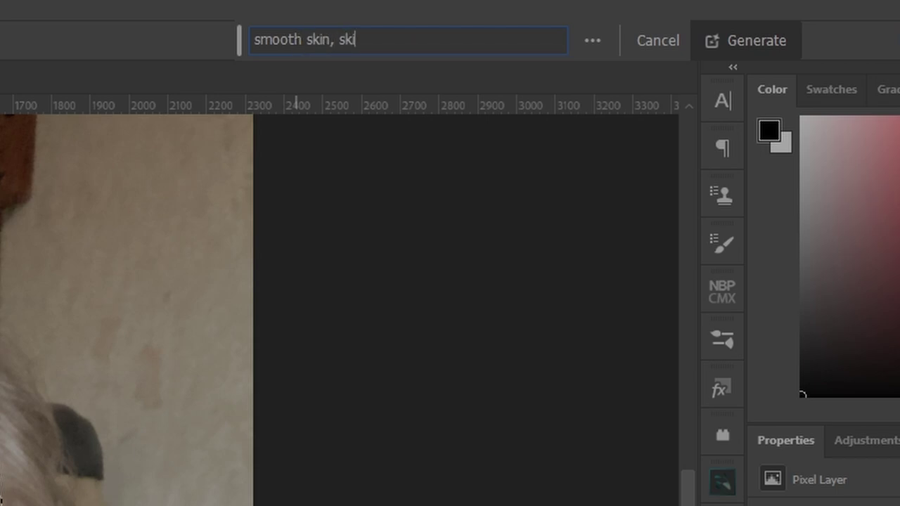
type("n toning")
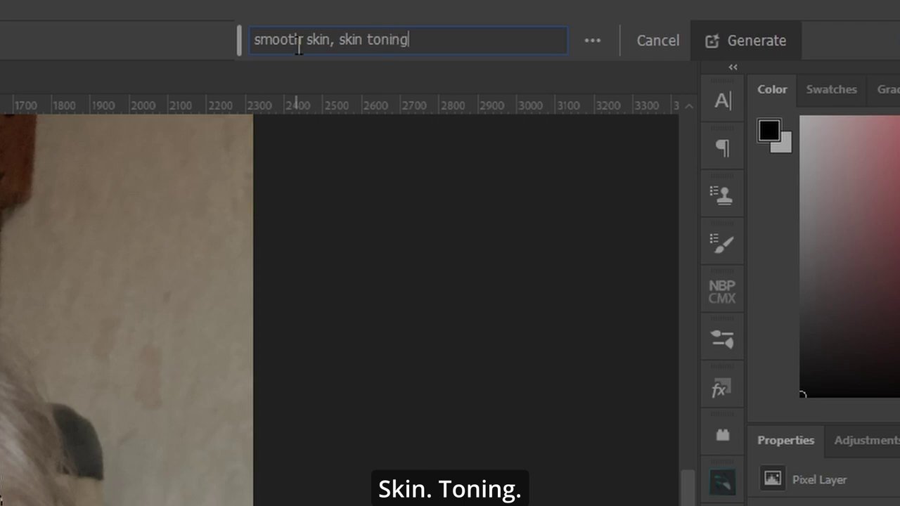
key("Return")
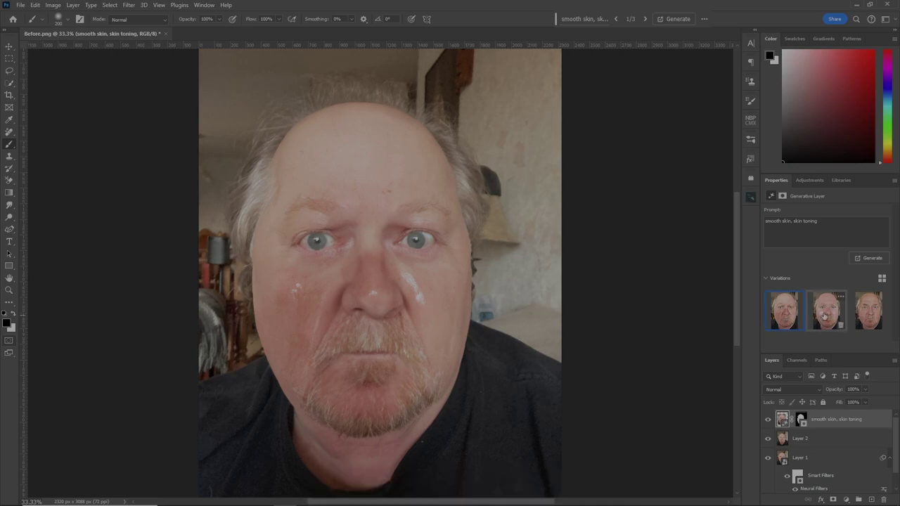
Compare the variations, generate a new batch, and settle on the second variation.
left_click(824, 316)
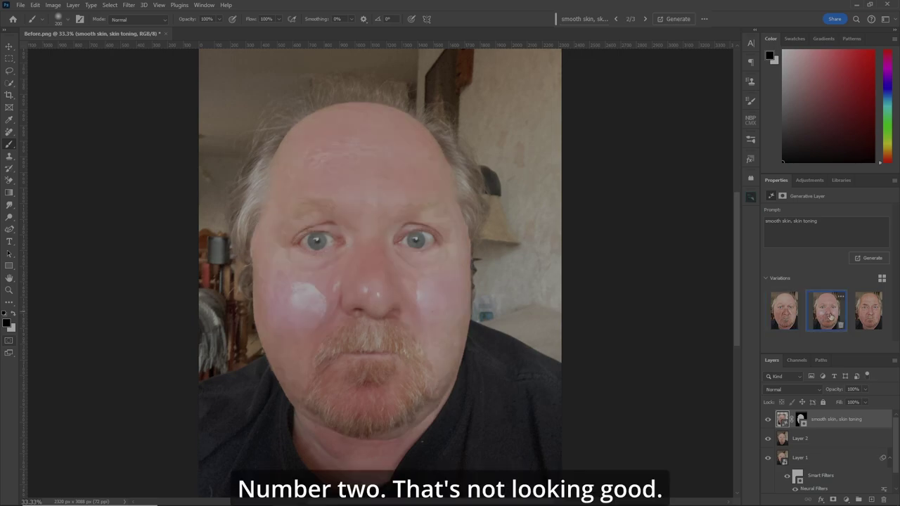
left_click(870, 315)
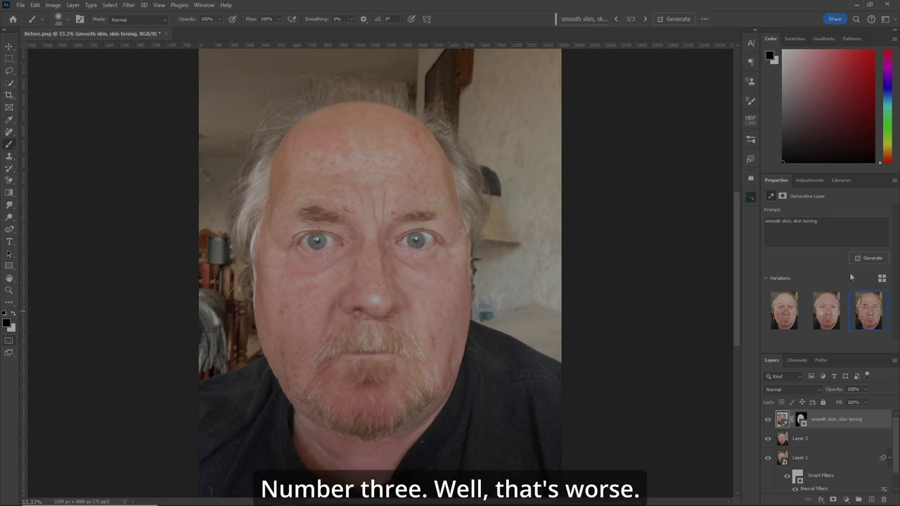
left_click(870, 258)
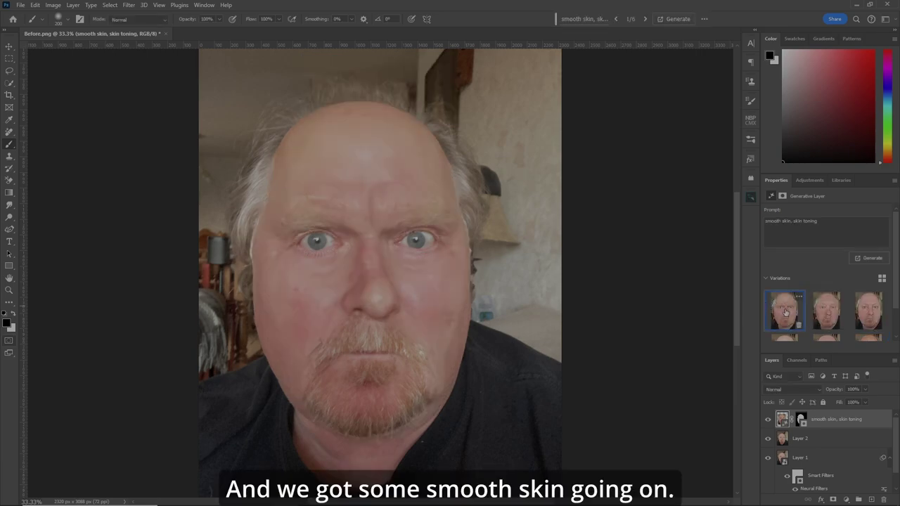
left_click(828, 309)
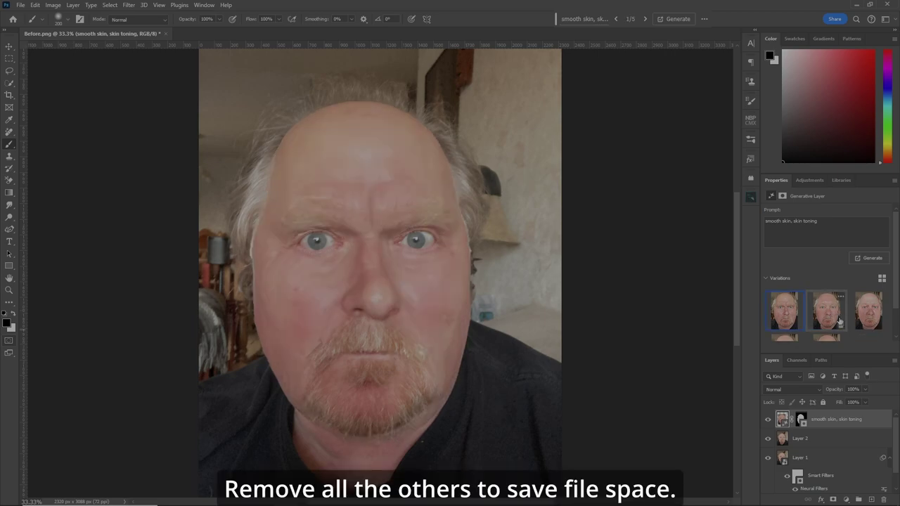
left_click(817, 319)
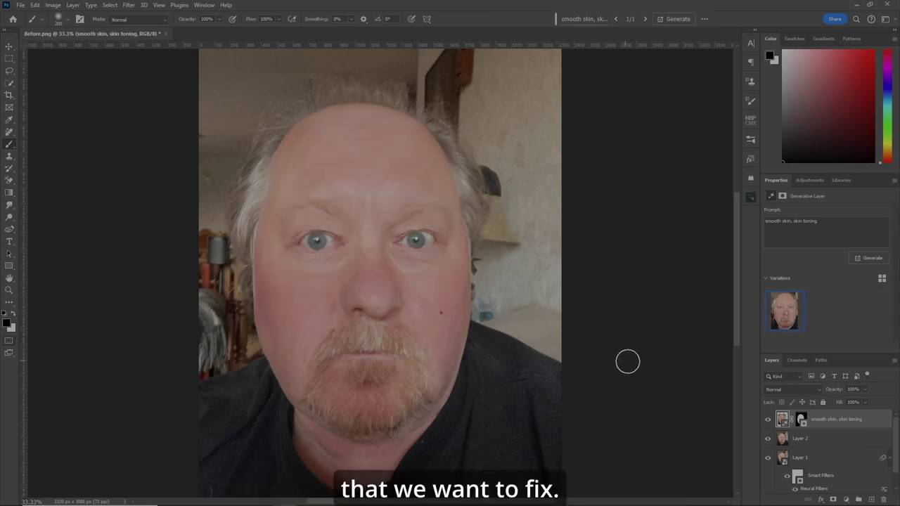
Apply the Merged image to the smoothing layer's mask with Multiply blending at 100%.
left_click(800, 419)
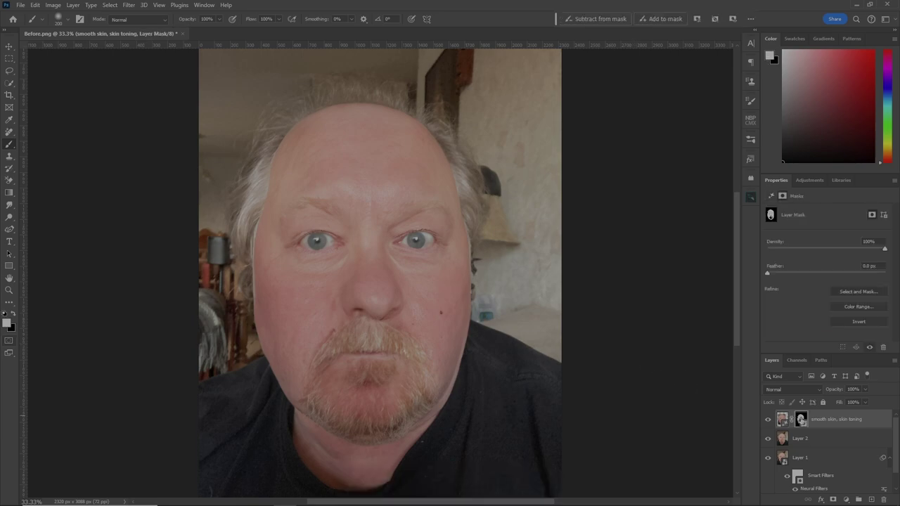
left_click(53, 5)
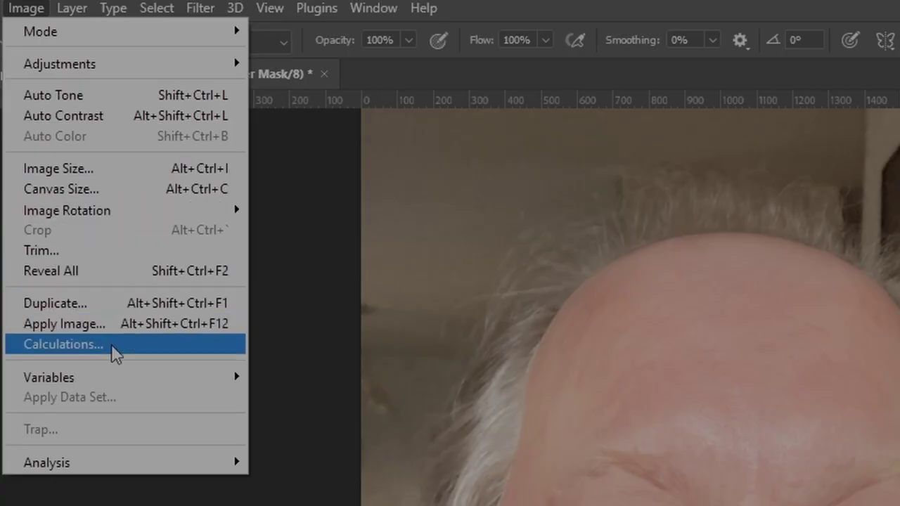
left_click(106, 327)
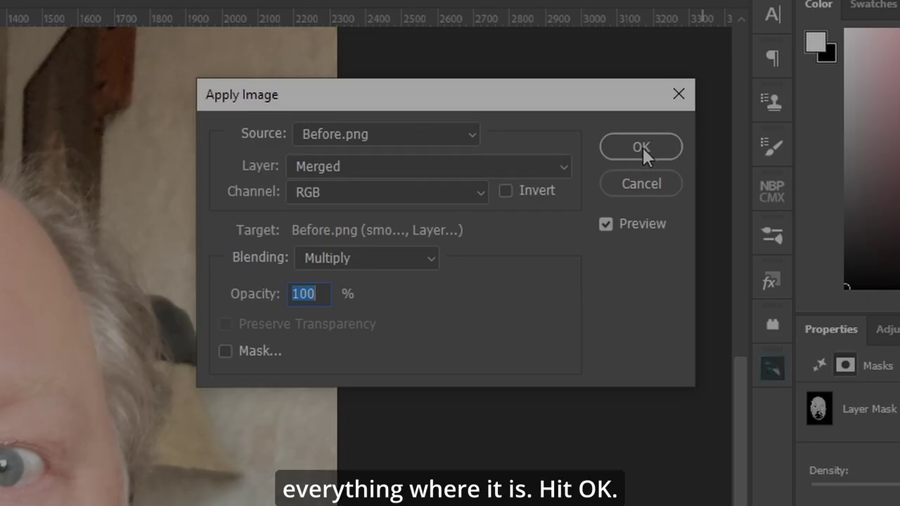
left_click(642, 148)
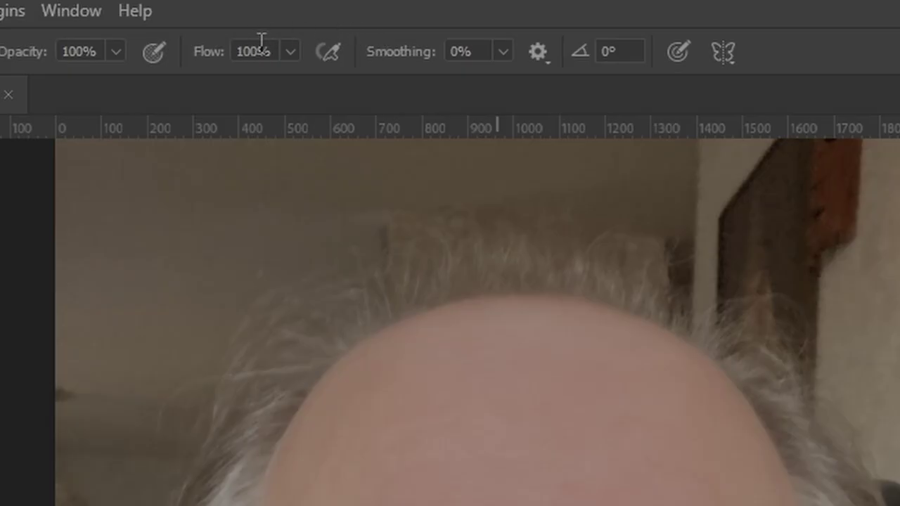
Set the brush flow to 25%.
left_click(289, 52)
left_click(262, 50)
left_click(261, 51)
type("25")
key("Return")
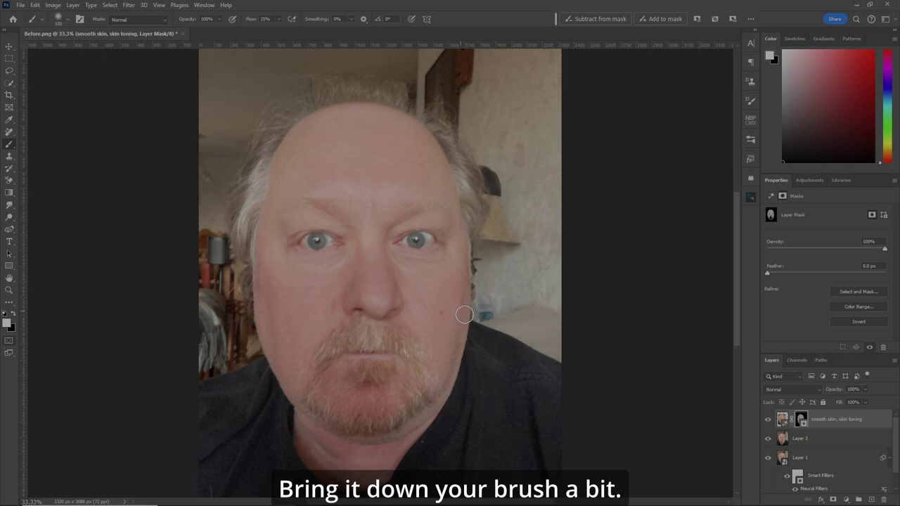
Paint the mask in black and white to remove the dark spot beside the nose.
key("x")
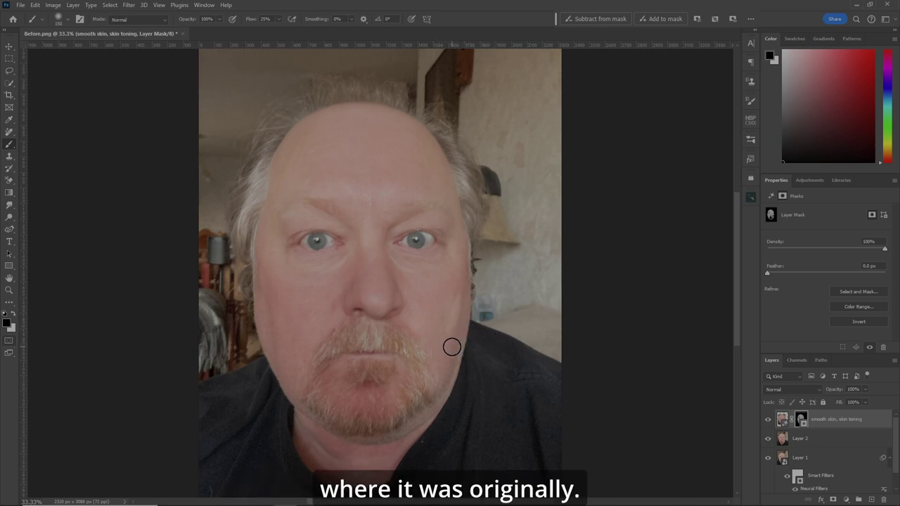
key("x")
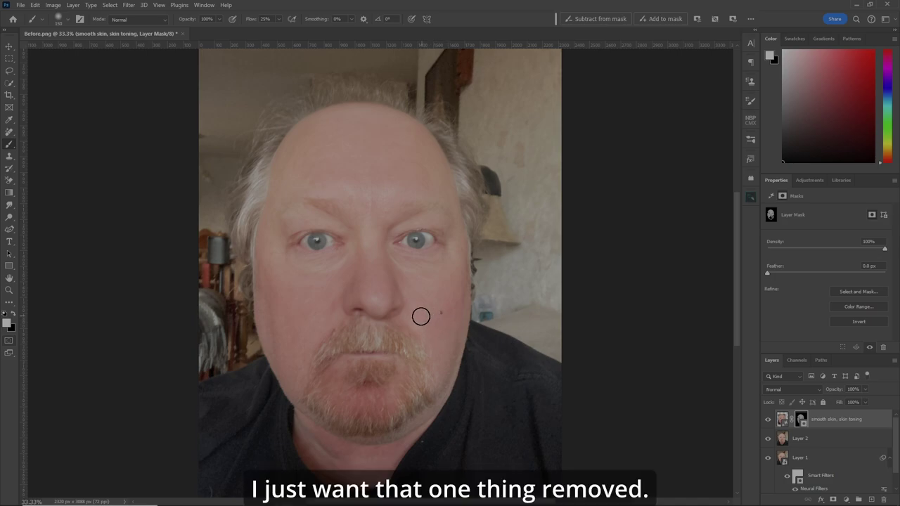
key("x")
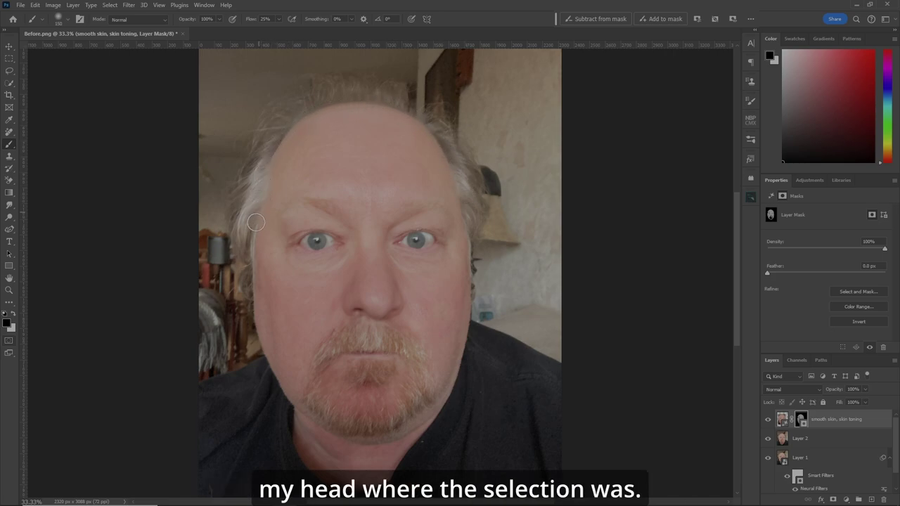
Lower the flow to 10% and toggle the smoothing layer to compare before and after.
left_click(266, 19)
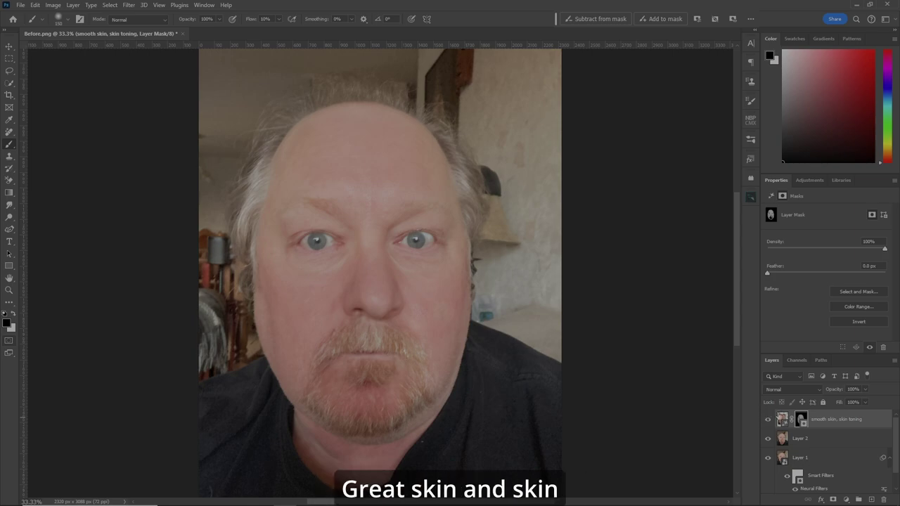
left_click(768, 421)
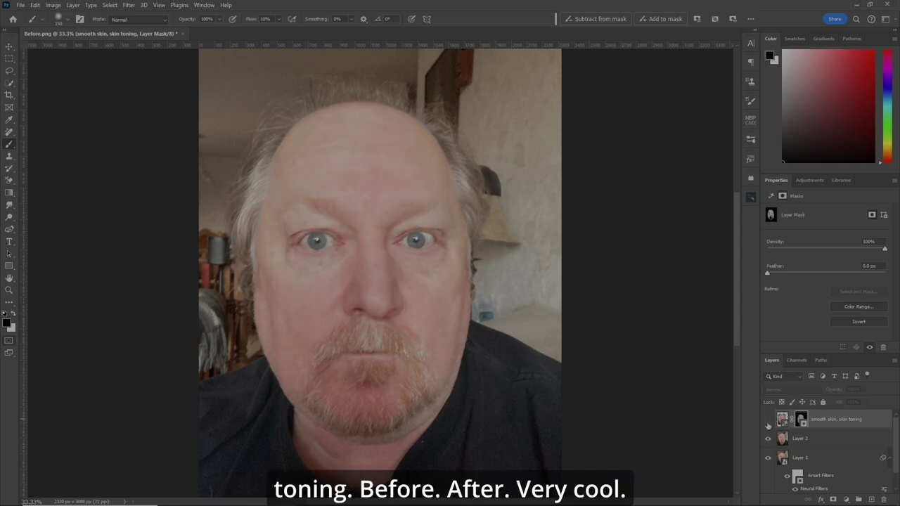
left_click(768, 420)
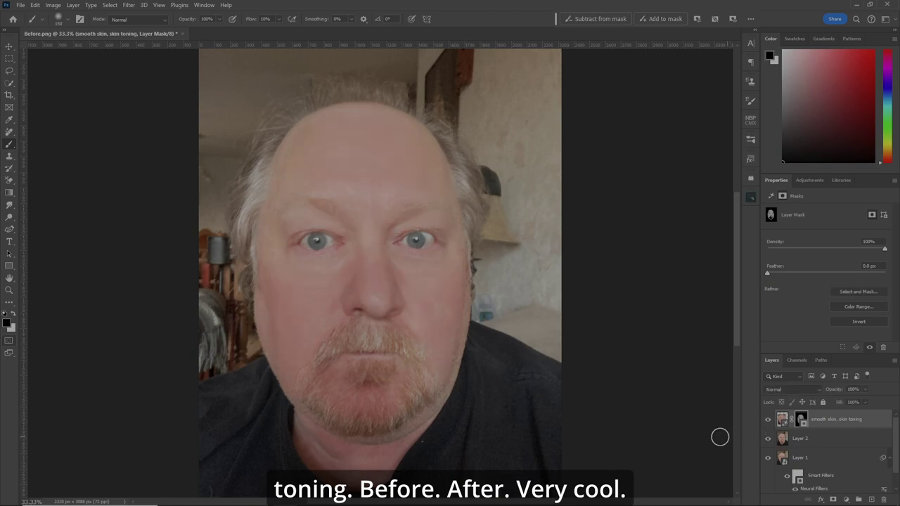